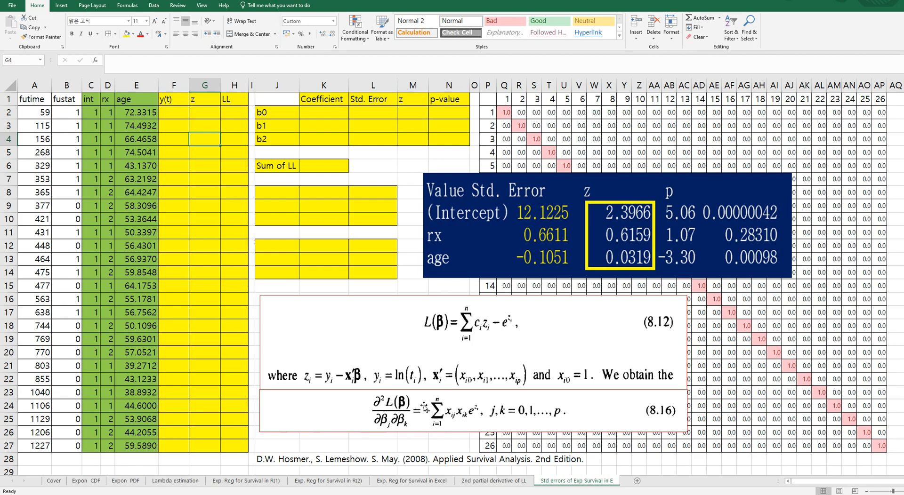
Step: Calculate y(t) in F2 as the natural log of futime, =LN(A2), and fill the formula down to row 27
left_click(186, 118)
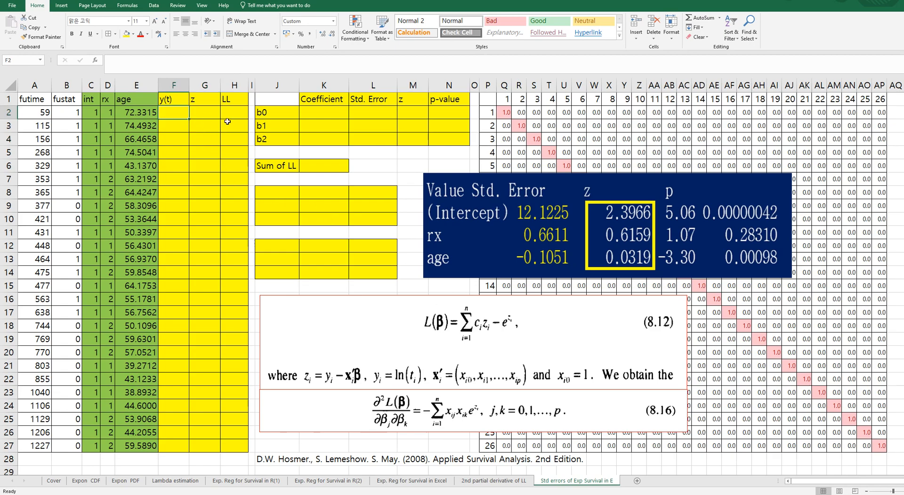
type("=ln(")
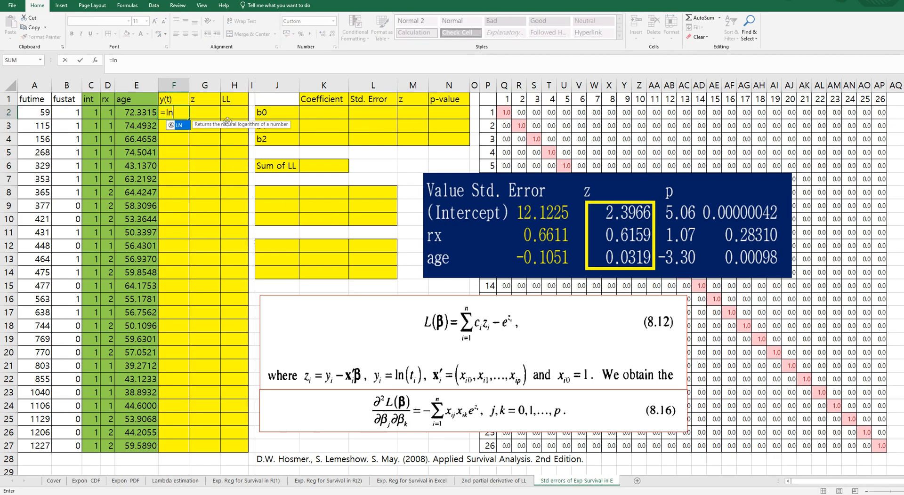
left_click(35, 111)
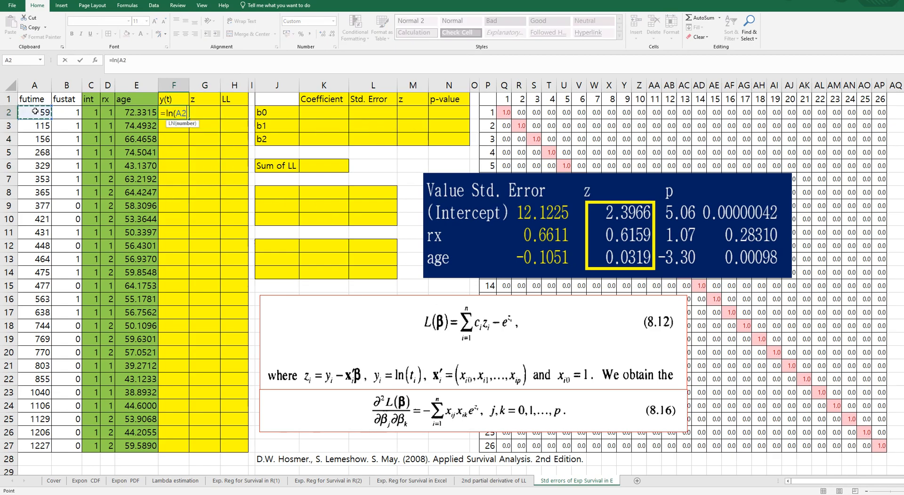
key("Return")
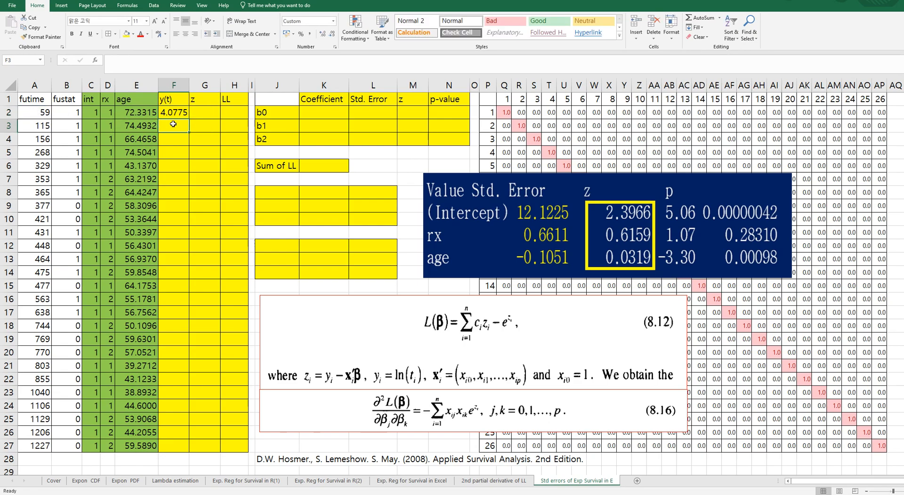
left_click(185, 114)
double_click(189, 118)
left_click(212, 116)
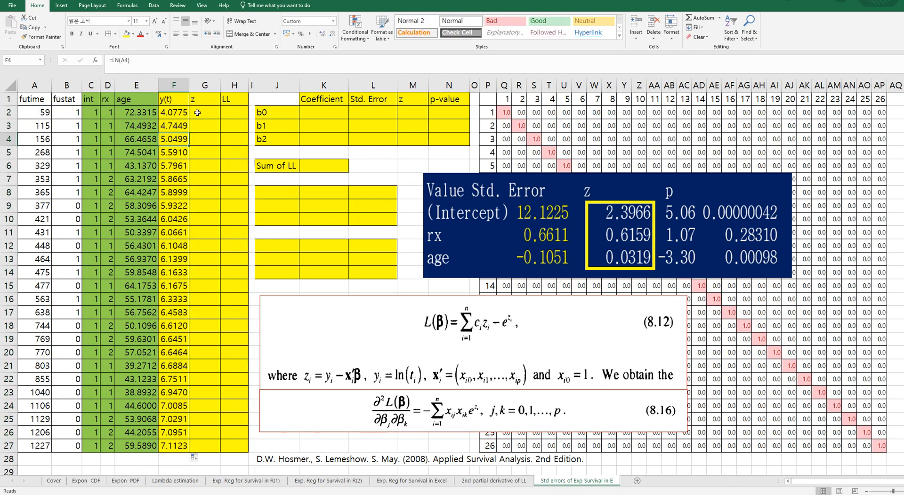
type("=")
key("Left")
type("-")
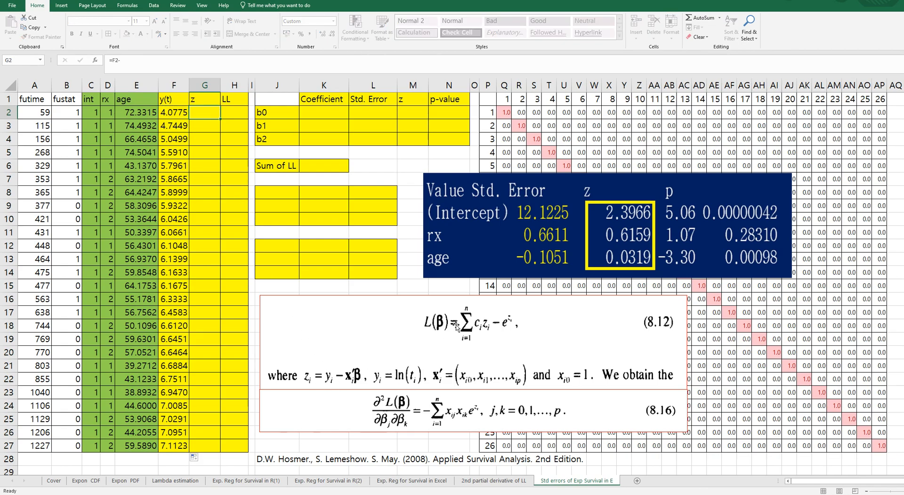
Step: Calculate the log of the mean futime in K5 with =LN(AVERAGE(A2:A27)) to gauge a starting value, and clear the cell
left_click(327, 116)
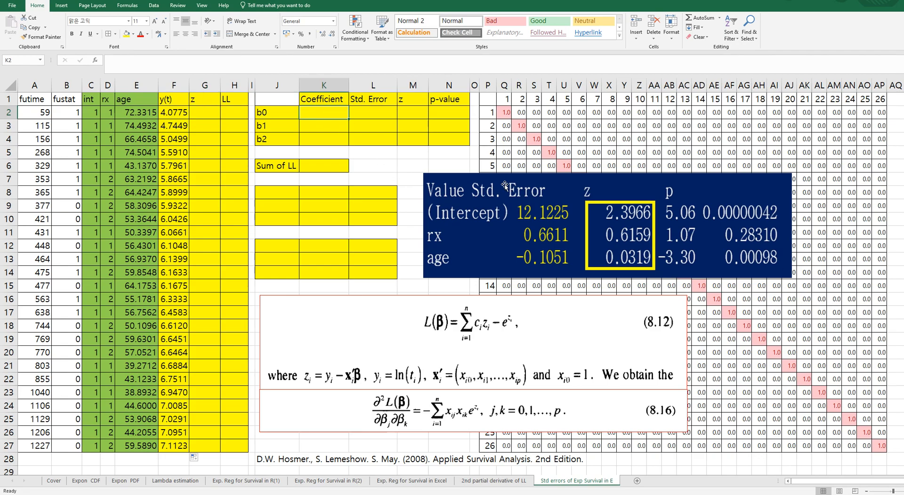
left_click(331, 148)
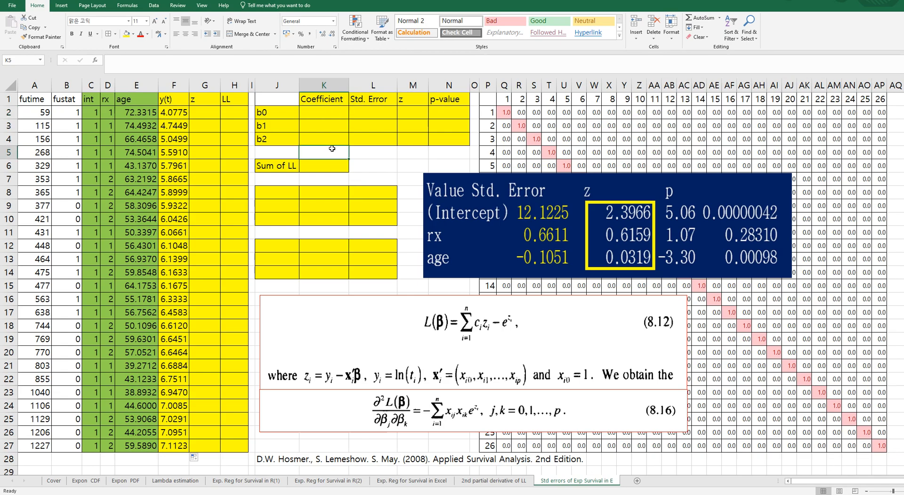
type("=ln")
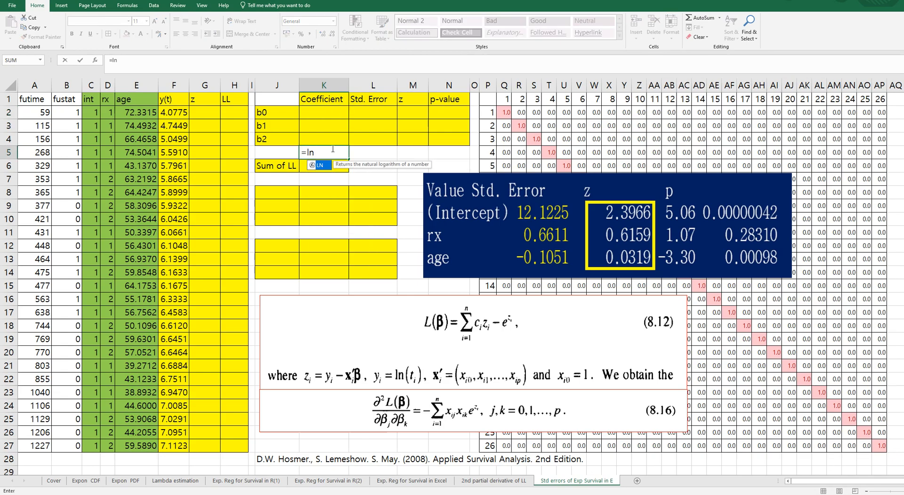
type("(average(")
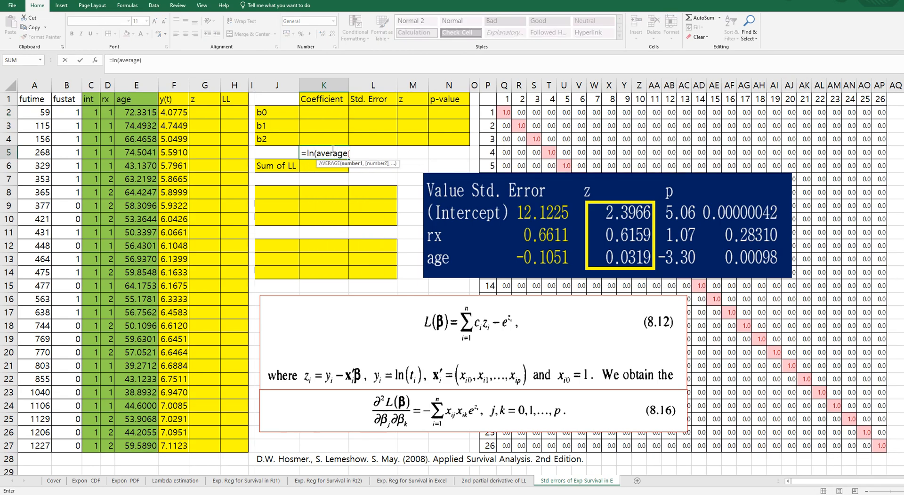
left_click_drag(45, 113, 40, 444)
type("))")
key("ctrl+Return")
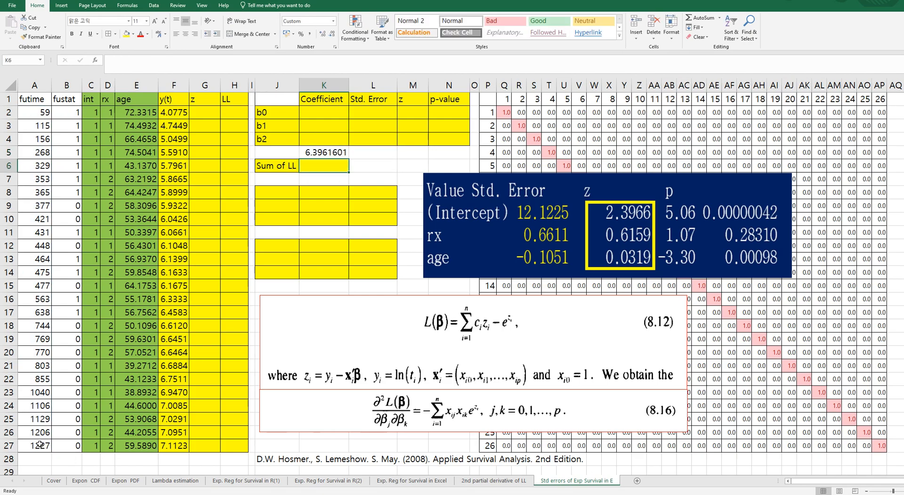
key("Delete")
Step: Enter the starting coefficients in K2:K4: 6 for b0, 0 for b1 and 0 for b2
key("Up")
key("Up")
key("Up")
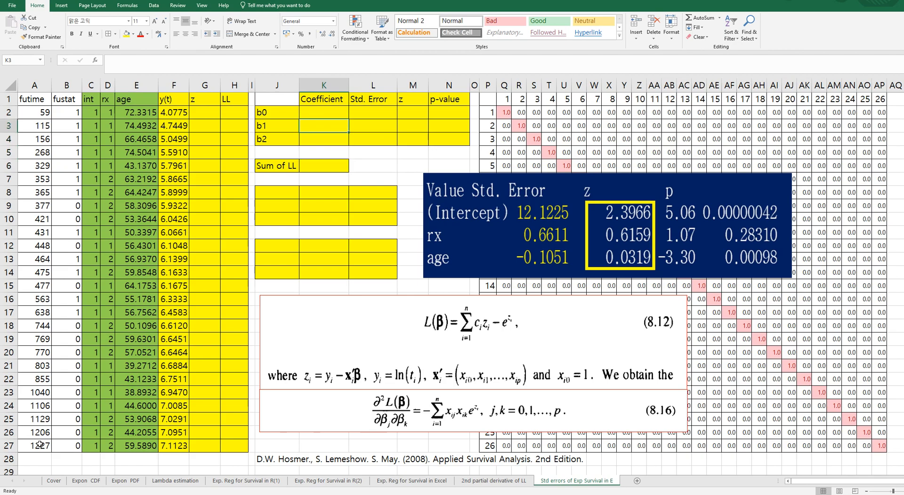
type("6")
key("Return")
type("0")
key("Return")
type("0")
key("Return")
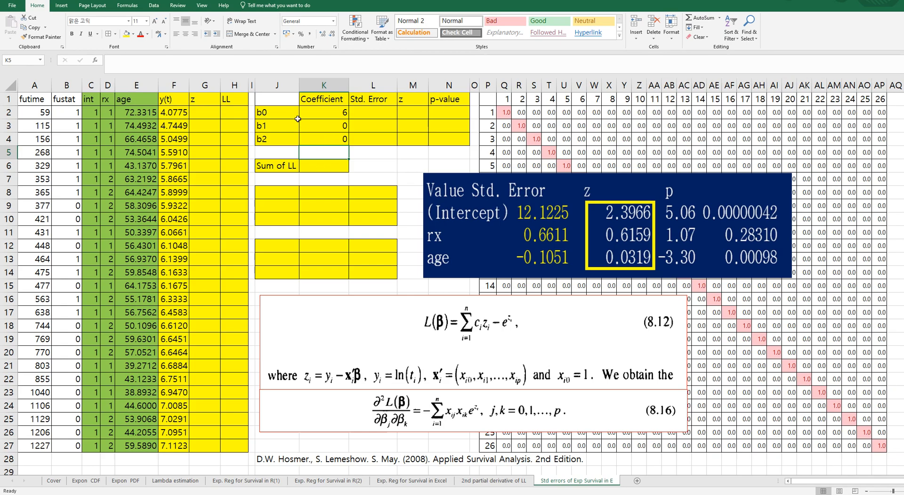
Step: Calculate z in G2 with =F2-$K$2-$K$3*D2-$K$4*E2 and fill the formula down to row 27
left_click(208, 112)
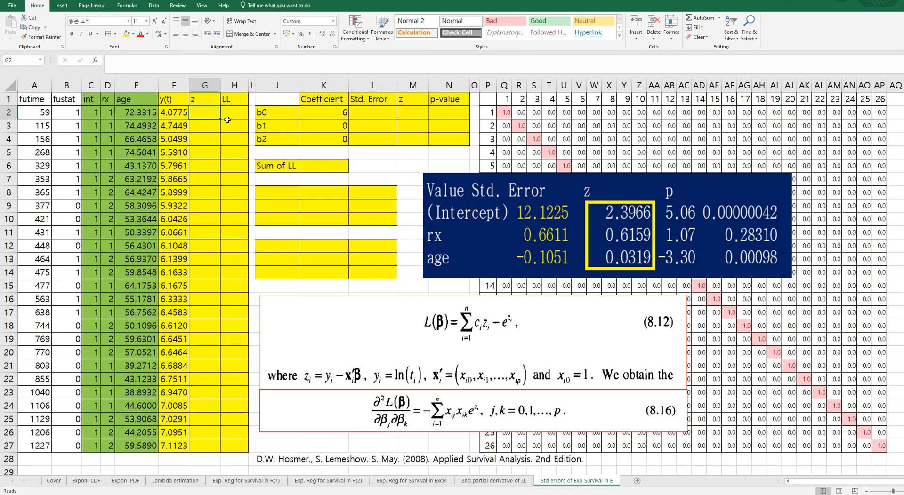
type("=")
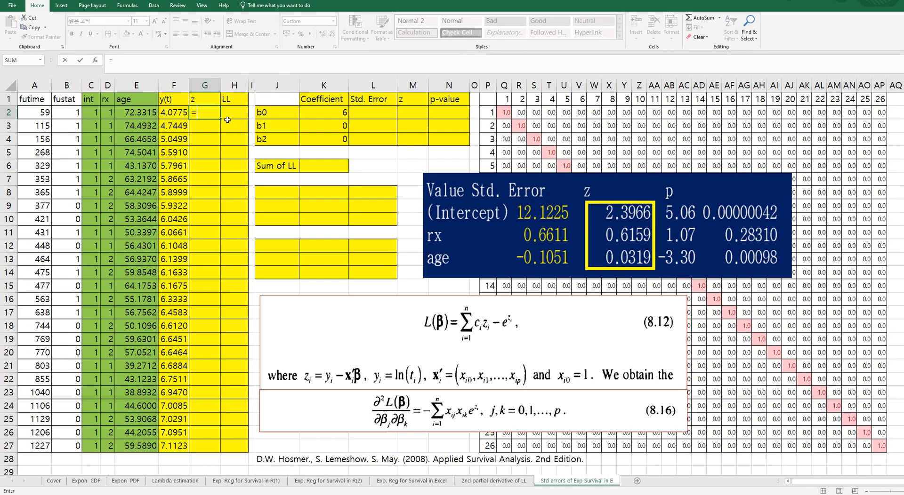
type("F2-")
key("Right")
key("Right")
key("Right")
key("Right")
key("F4")
type("-")
left_click(315, 126)
key("F4")
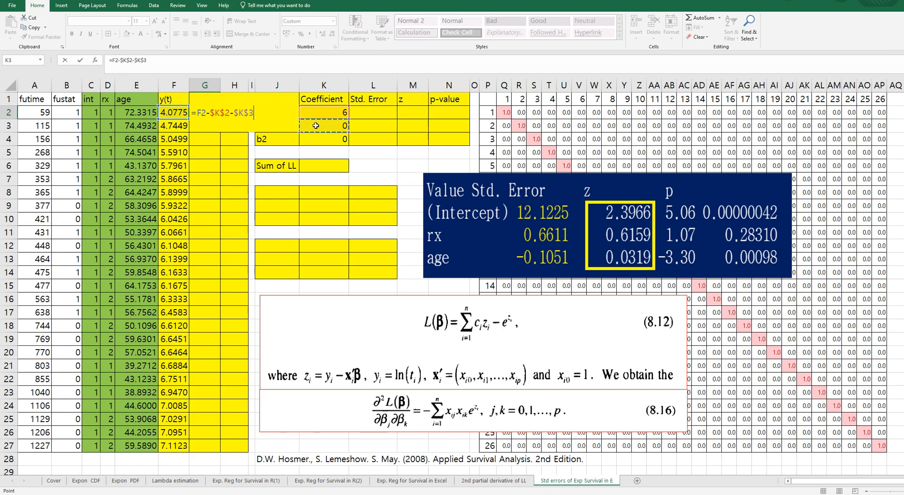
type("*")
left_click(107, 111)
type("-")
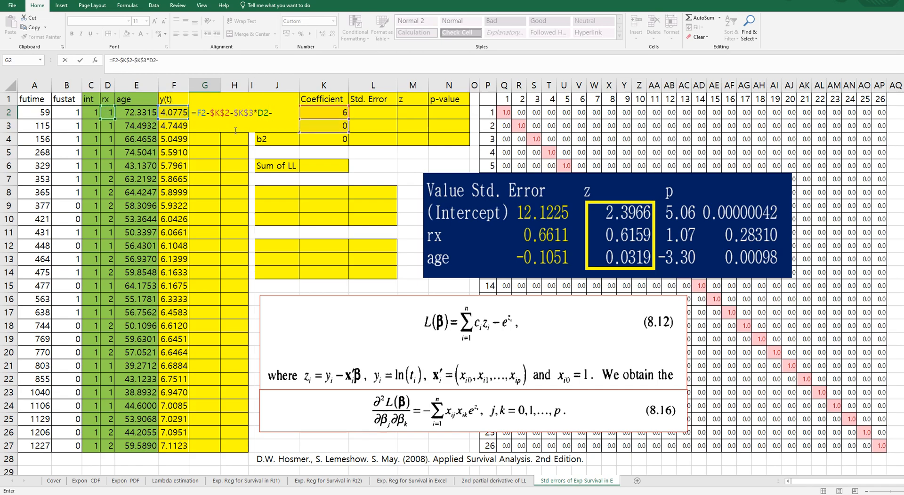
left_click(313, 140)
key("F4")
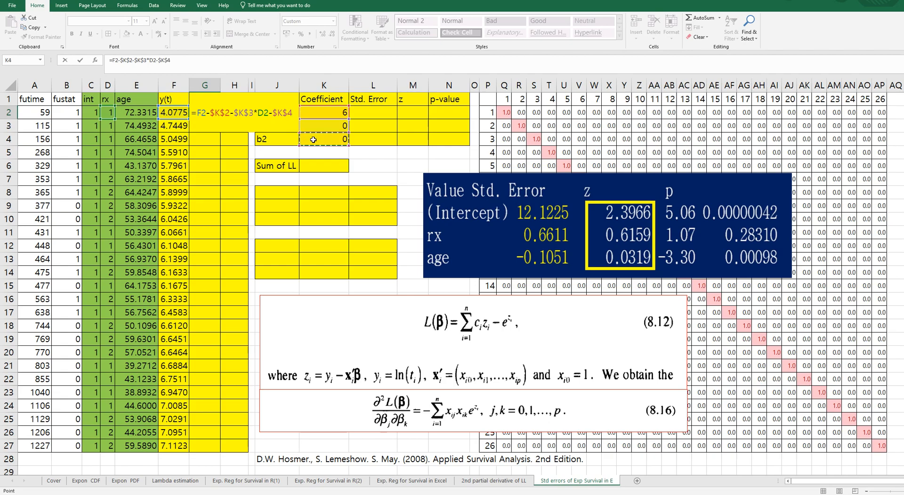
type("*")
left_click(134, 111)
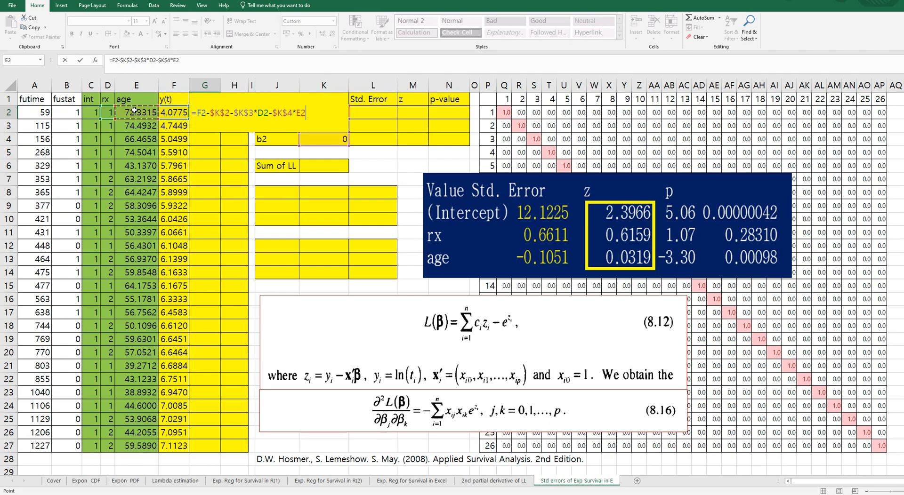
key("Return")
left_click(205, 113)
double_click(219, 121)
Step: Calculate the log-likelihood in H2 with =B2*G2-EXP(G2) and fill the formula down the LL column to row 27
left_click(229, 115)
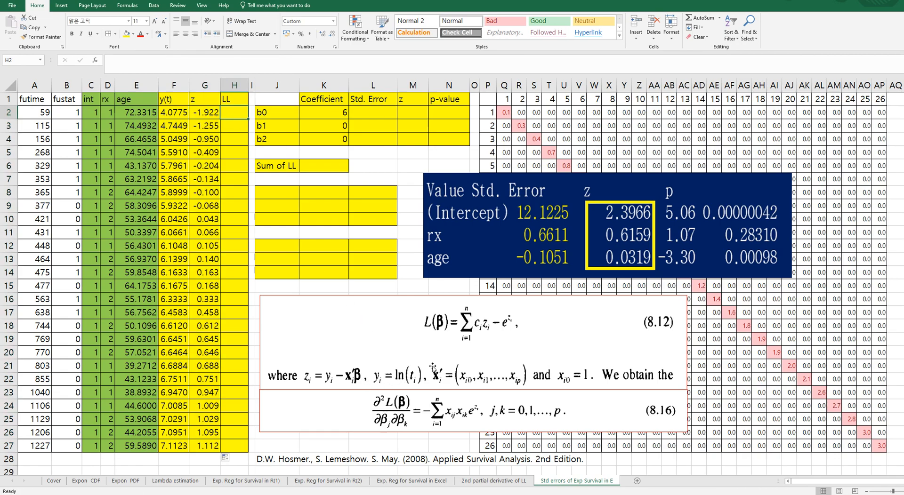
type("=")
key("Left")
key("Left")
key("Left")
key("Left")
key("Left")
key("Left")
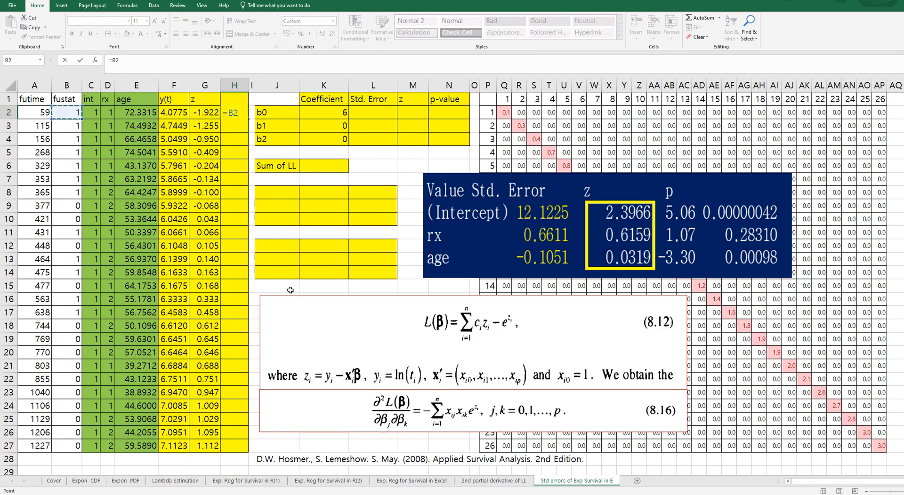
type("*")
key("Left")
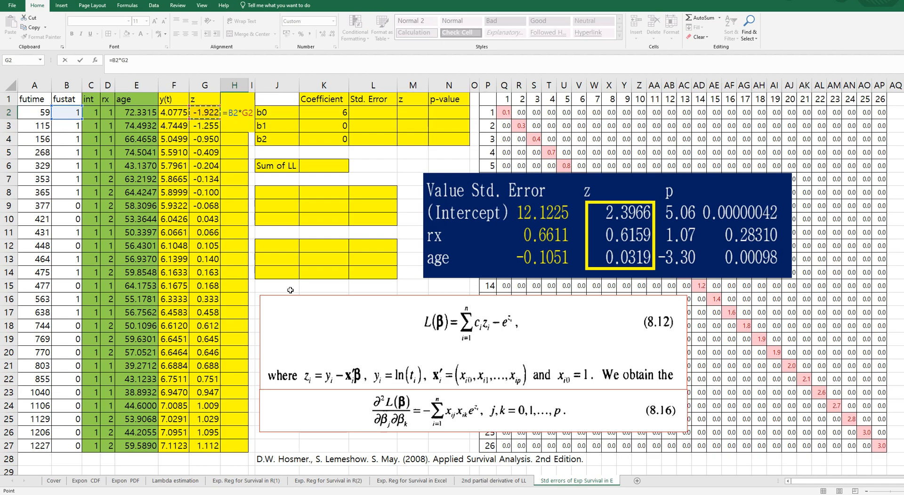
type("-exp")
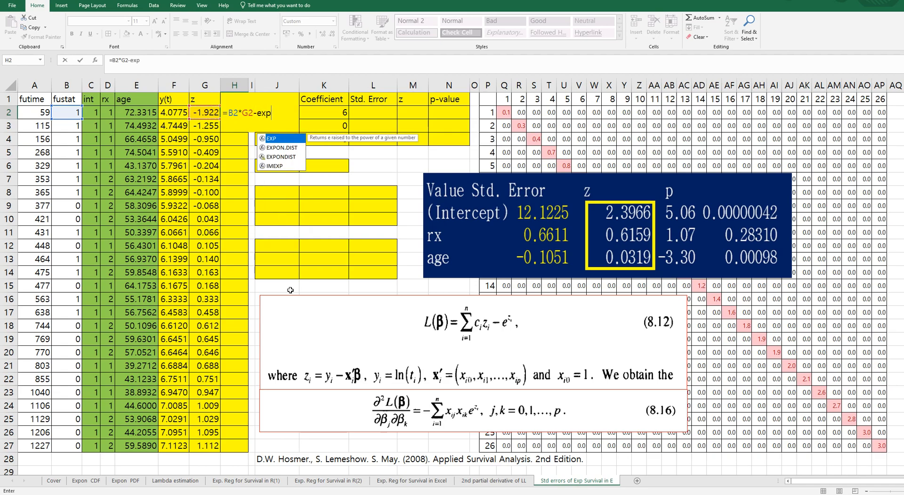
type("(")
key("Left")
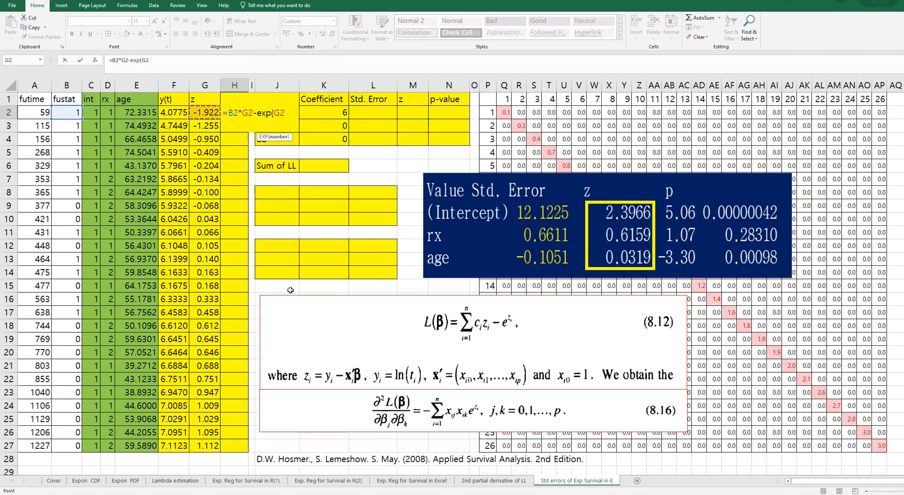
type(")")
key("Return")
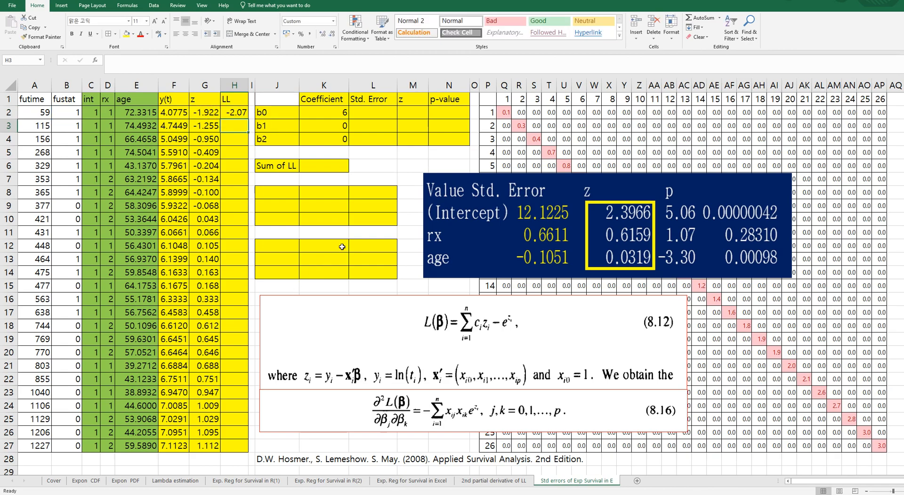
left_click(242, 117)
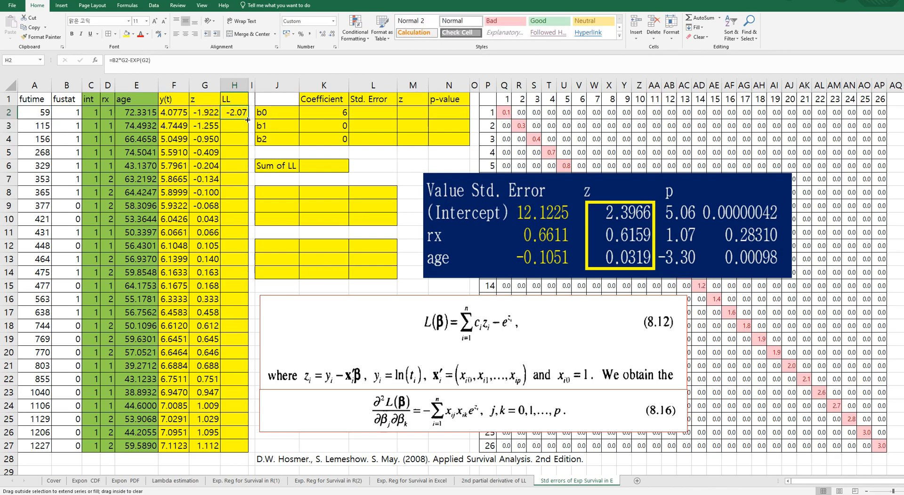
double_click(248, 119)
Step: Total the log-likelihood column in K6, beside Sum of LL, with =SUM(H2:H27)
left_click(313, 166)
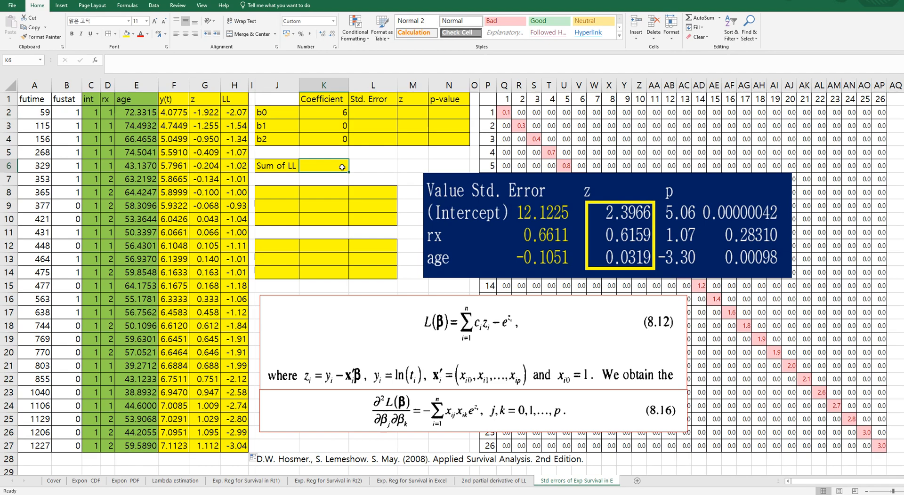
type("=sum(")
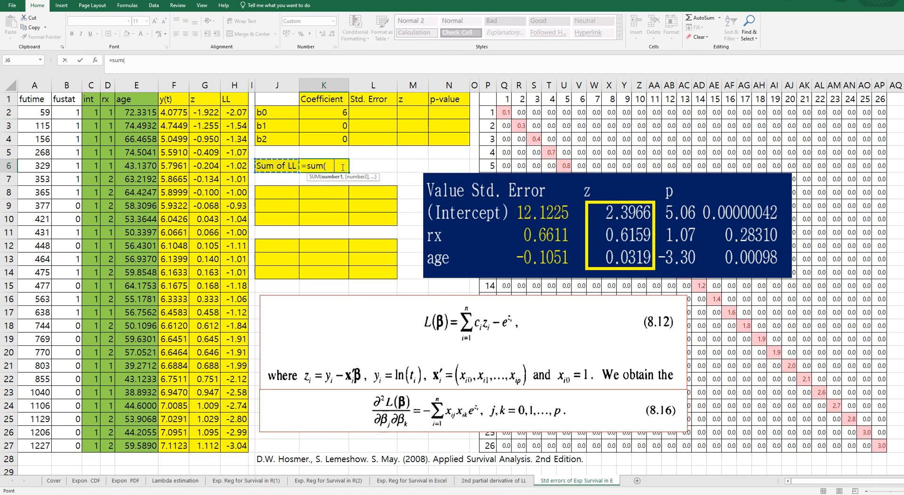
key("Left")
key("Left")
key("Left")
key("Up")
key("Up")
key("Up")
key("Up")
key("ctrl+shift+Down")
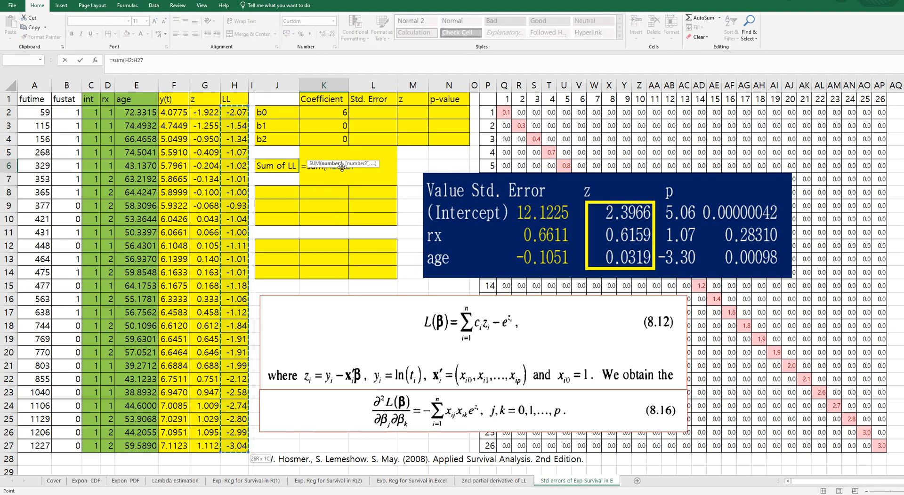
key("ctrl+Return")
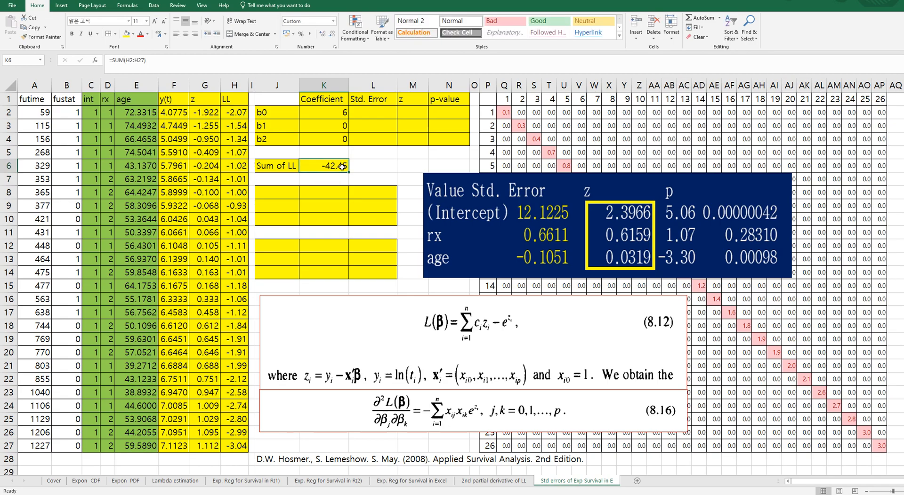
Step: Open Solver and set the Sum of LL cell K6 as the objective
left_click(155, 6)
left_click(660, 27)
left_click_drag(541, 140, 458, 159)
left_click(620, 174)
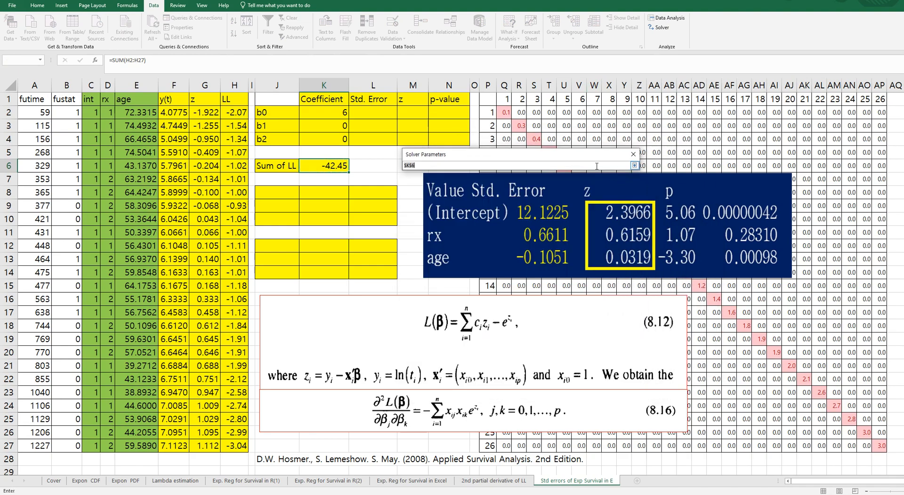
left_click(334, 166)
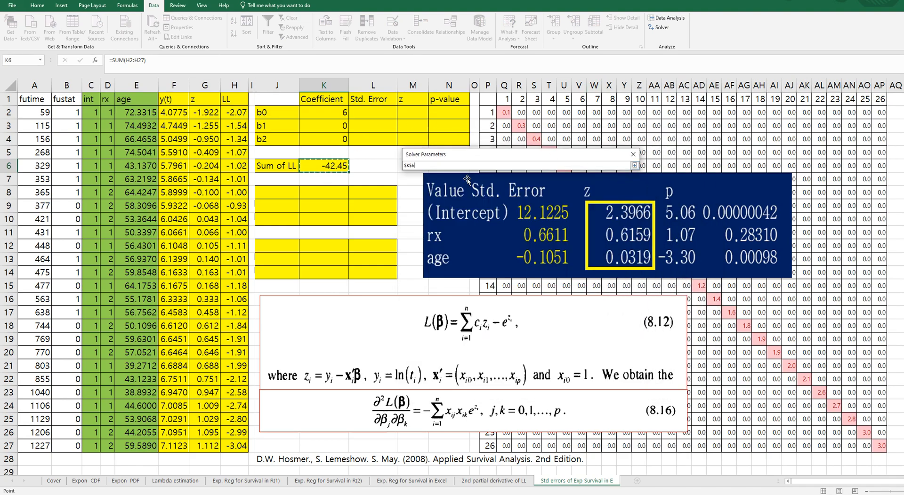
left_click(634, 165)
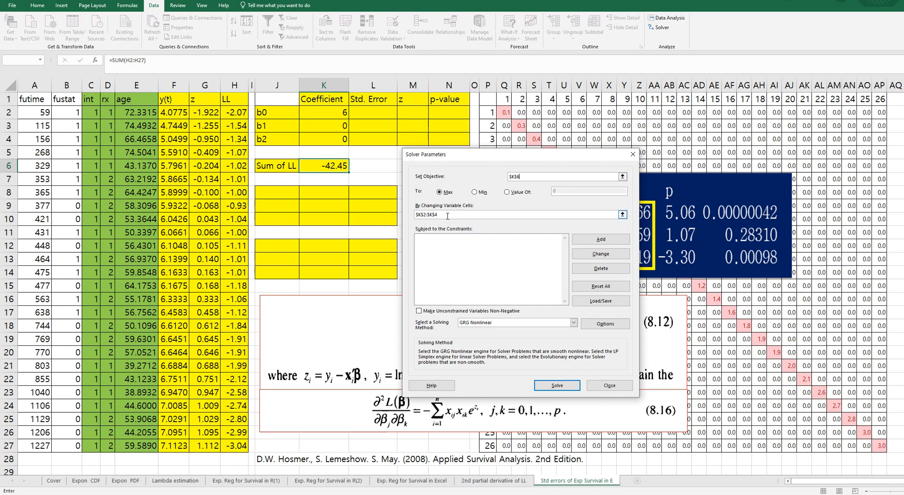
Step: Set K2:K4 as Solver's changing variable cells, solve for the maximum with negative values allowed, and keep the solution
left_click(621, 214)
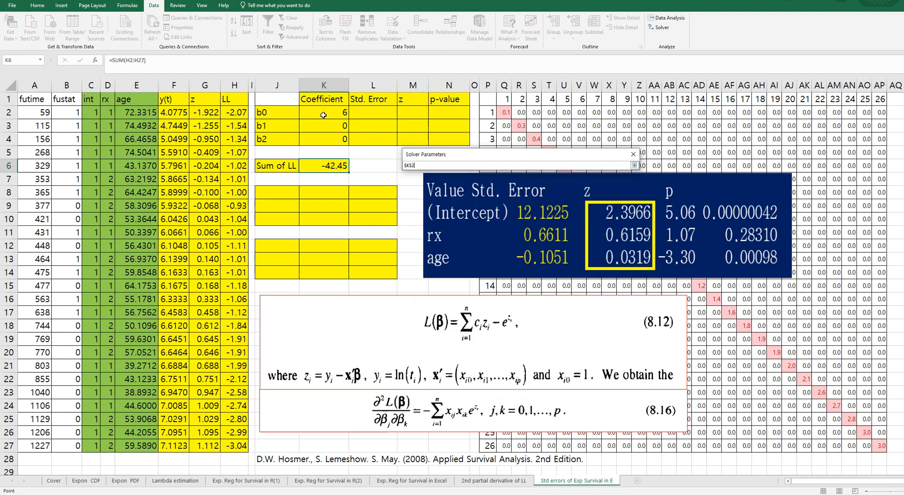
left_click(634, 165)
left_click(469, 312)
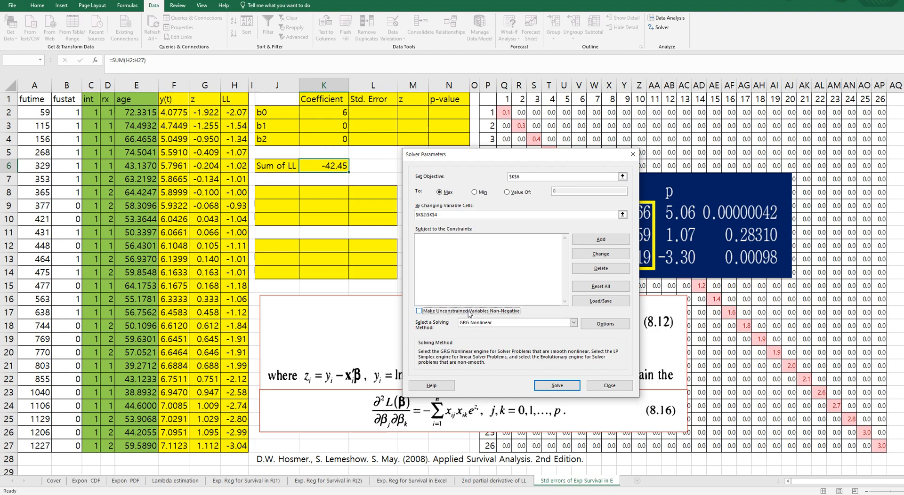
left_click(557, 385)
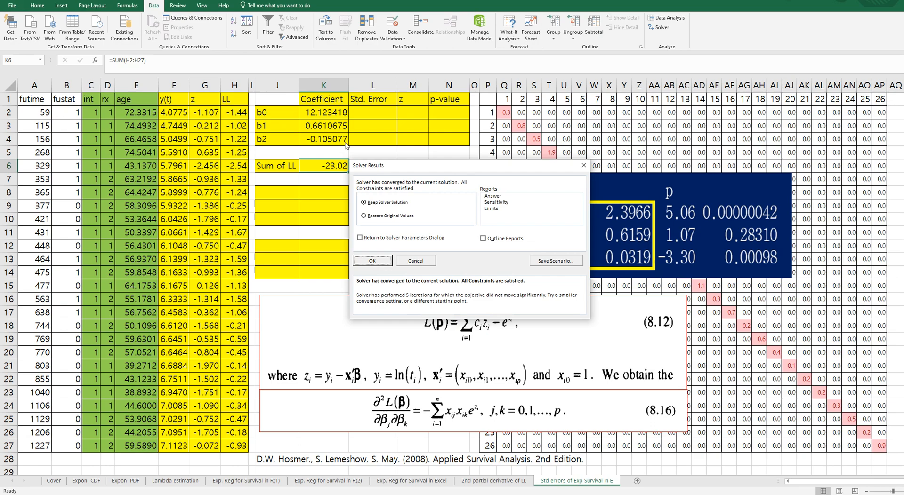
left_click(372, 261)
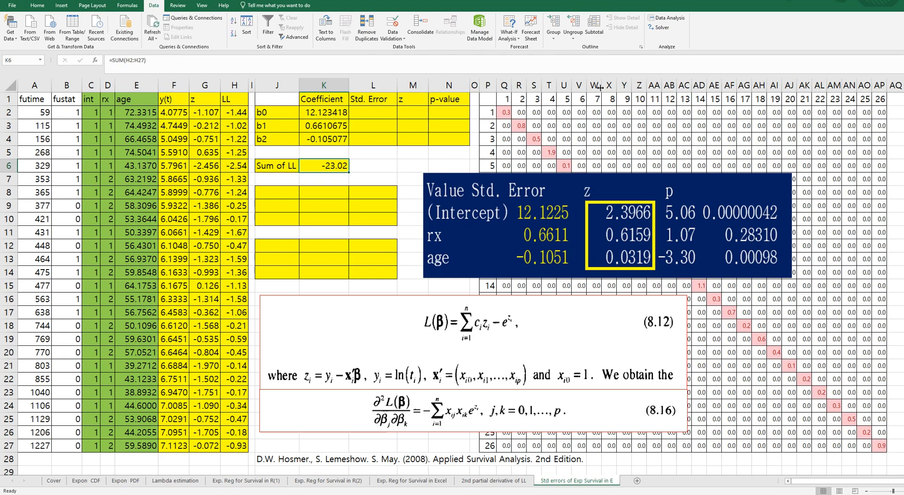
Step: Rerun Solver three more times with the same objective and variable cells, keeping the solution each time
left_click(659, 28)
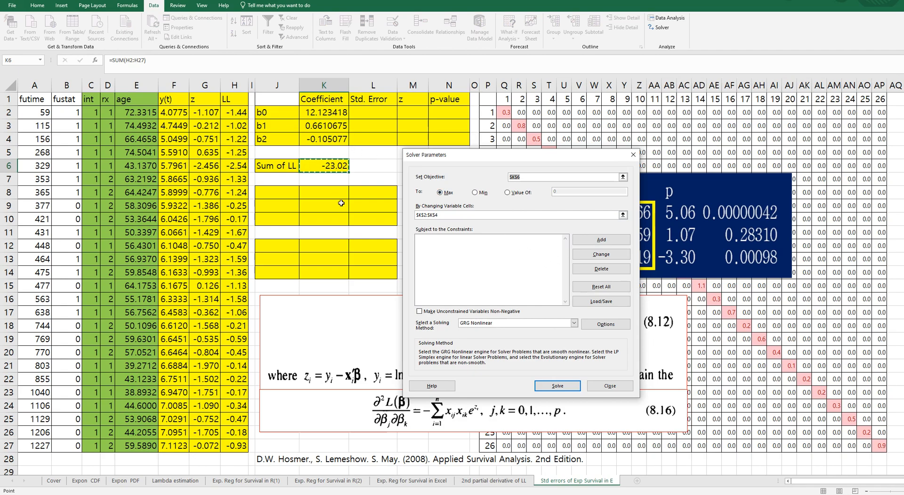
left_click(557, 386)
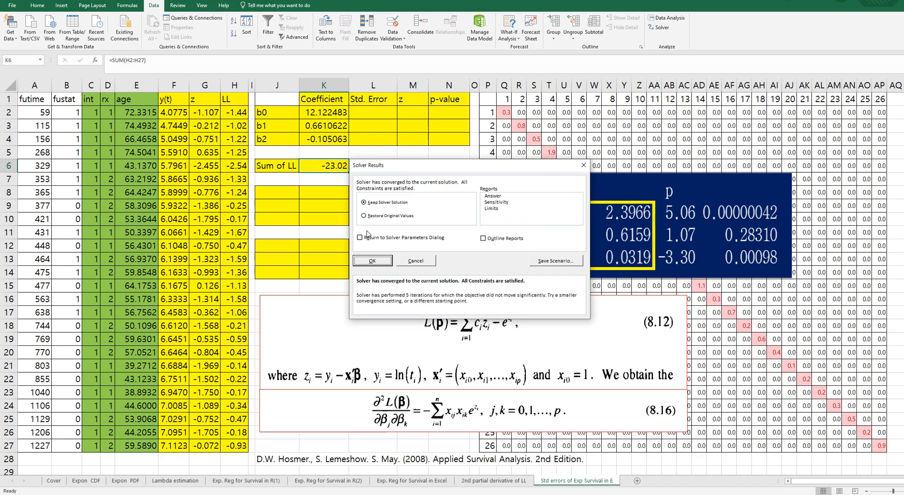
left_click(372, 260)
left_click(659, 27)
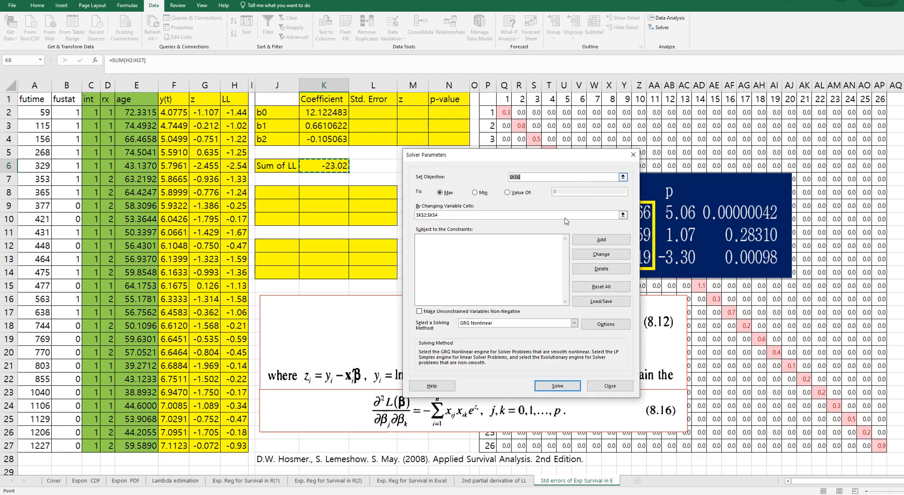
left_click(554, 385)
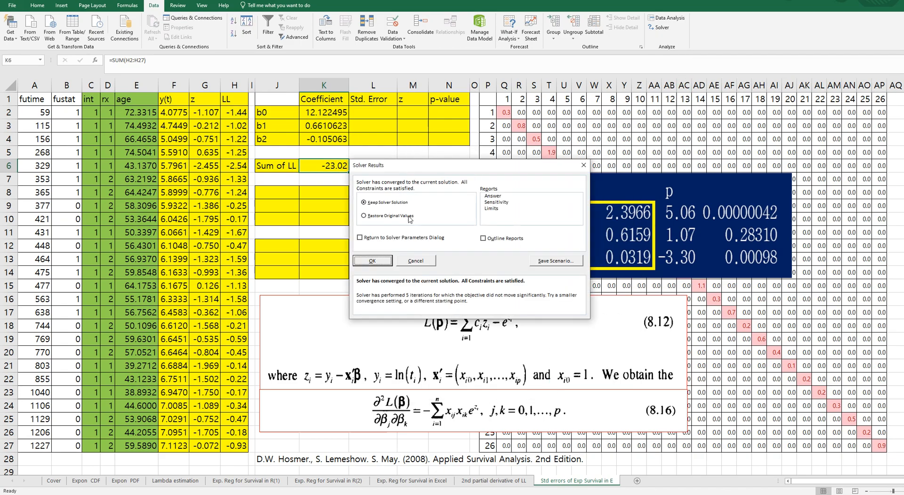
left_click(372, 261)
left_click(660, 31)
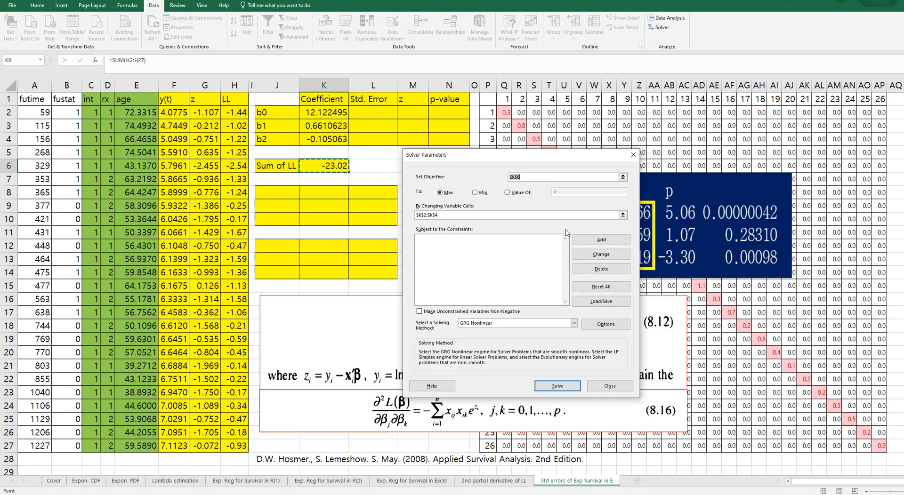
left_click(558, 386)
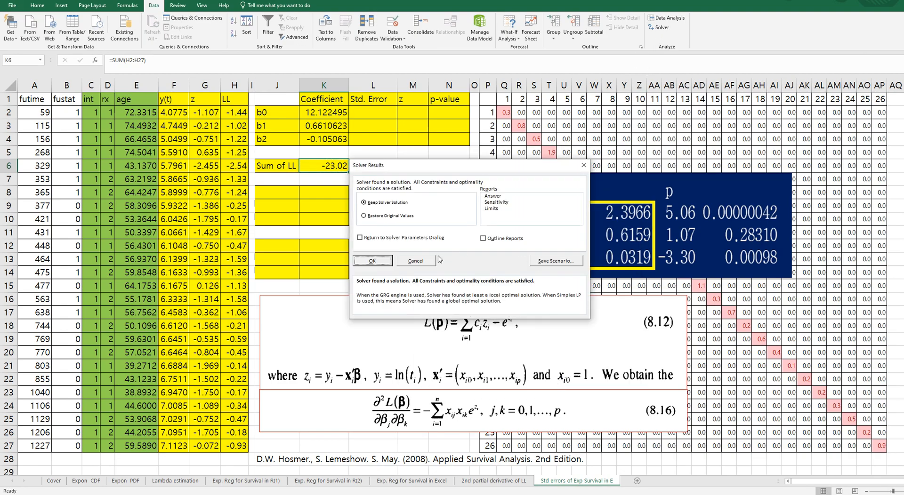
left_click(372, 260)
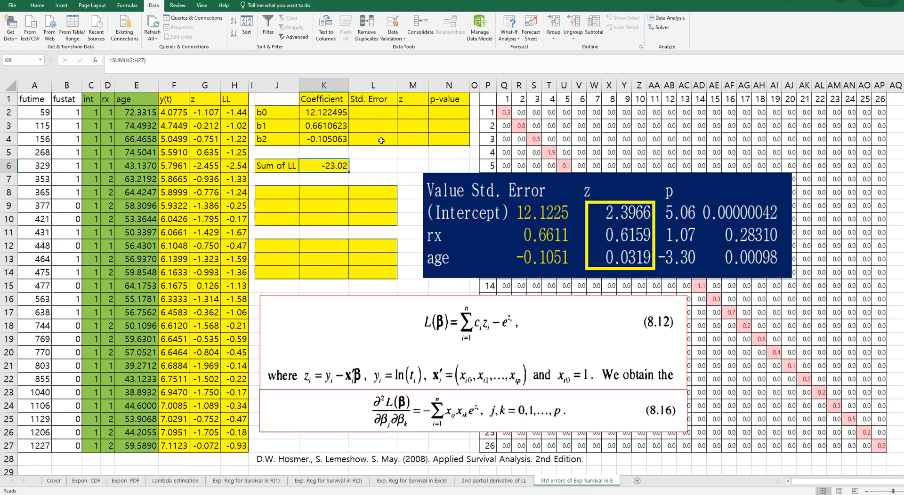
Step: Clear the matrix Q2:AP27 and enter =IF($P2=Q$1,EXP($G2),0) in Q2
left_click_drag(506, 112, 873, 443)
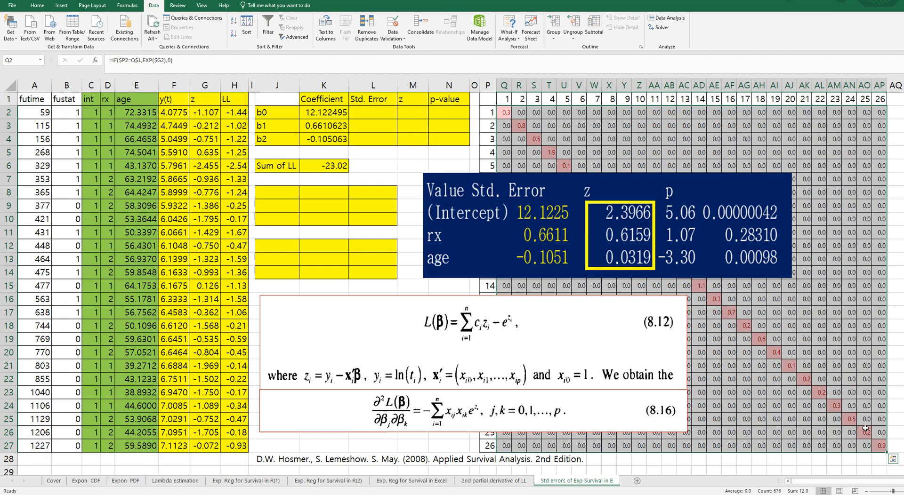
key("Delete")
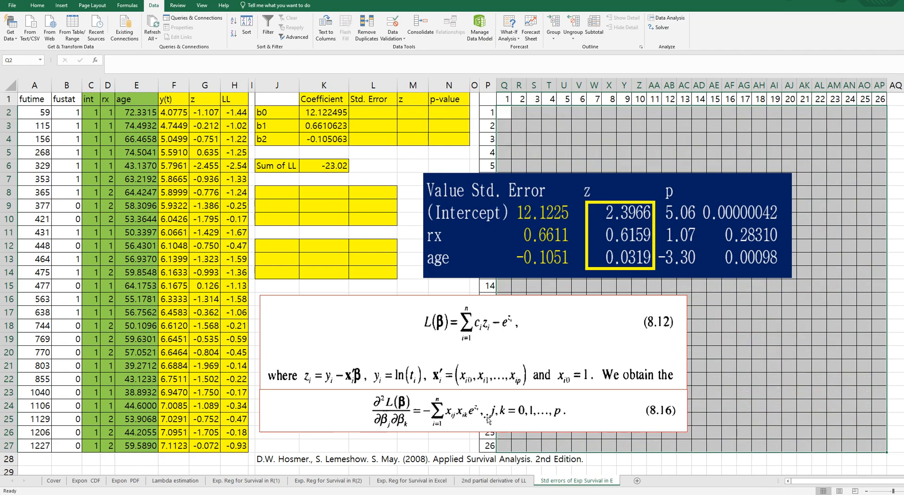
left_click(502, 113)
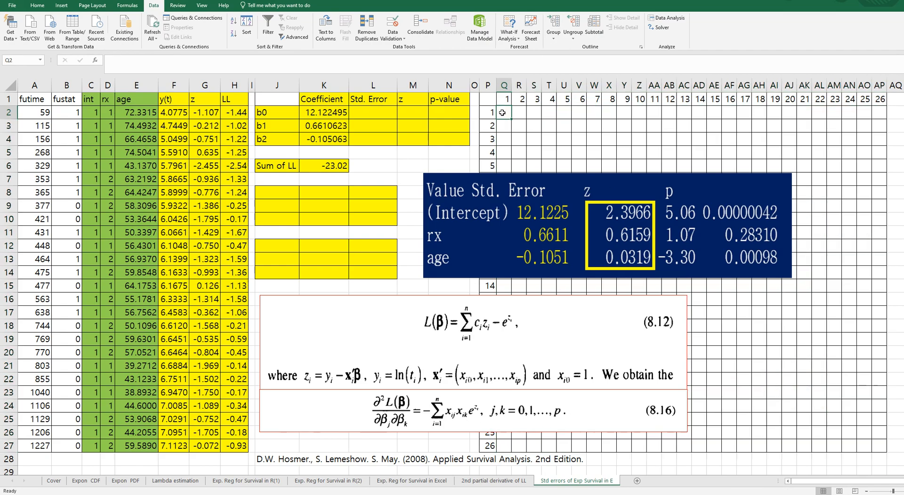
type("=")
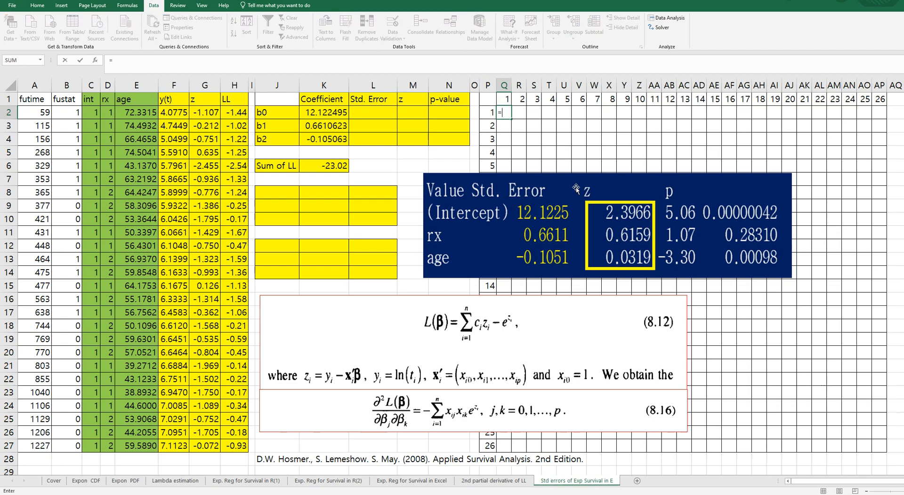
type("if(")
key("Left")
key("F4")
key("F4")
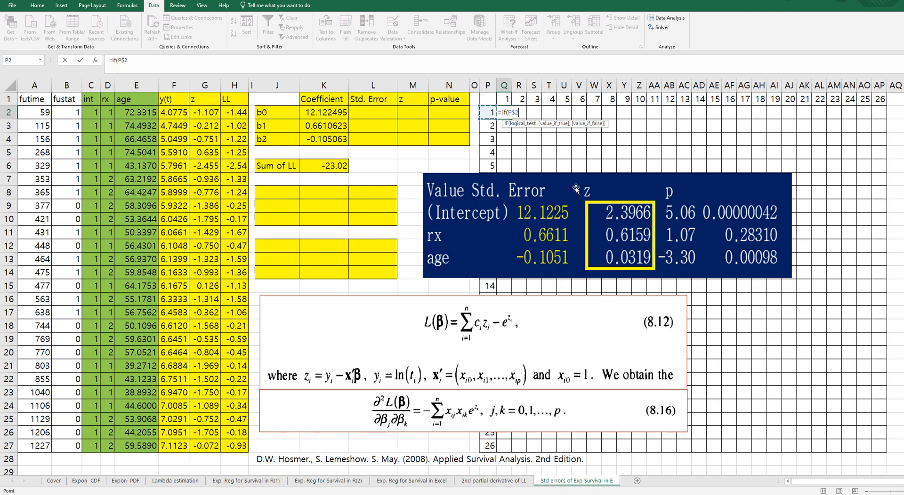
key("F4")
type("=")
key("Up")
key("F4")
key("F4")
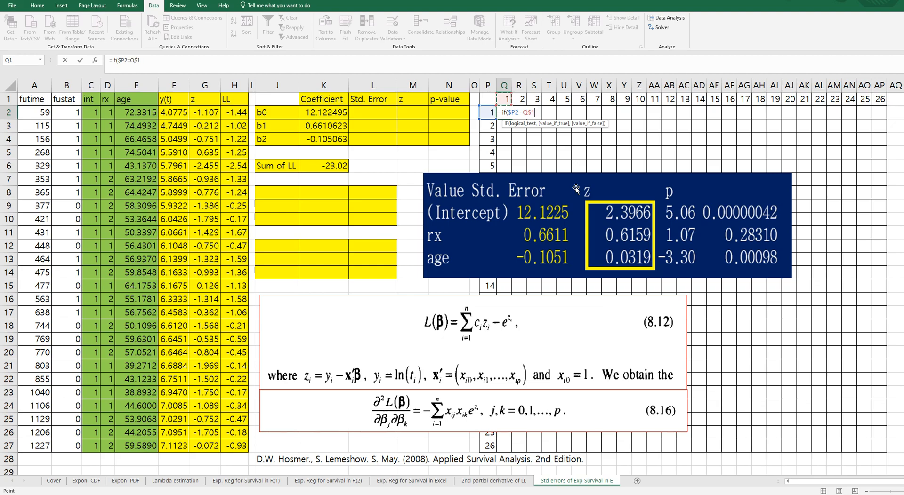
type(",exp(")
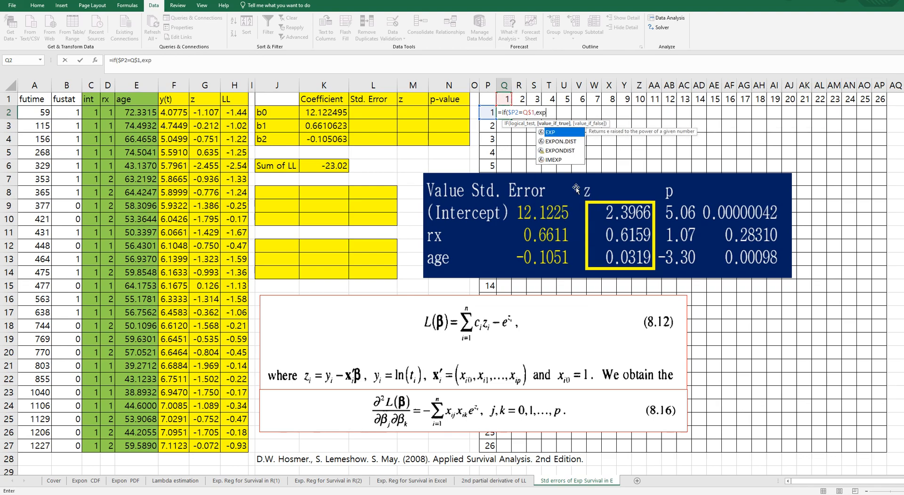
left_click(209, 113)
key("F4")
key("F4")
key("F4")
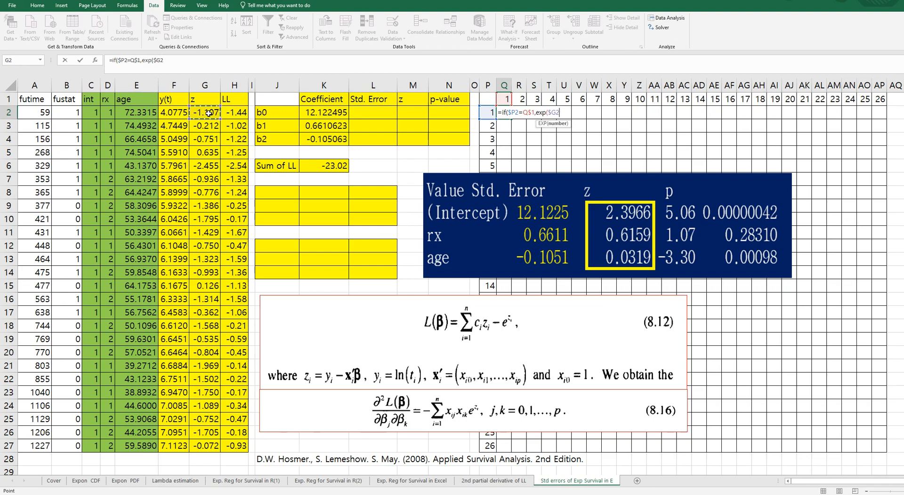
left_click(192, 62)
type("),0")
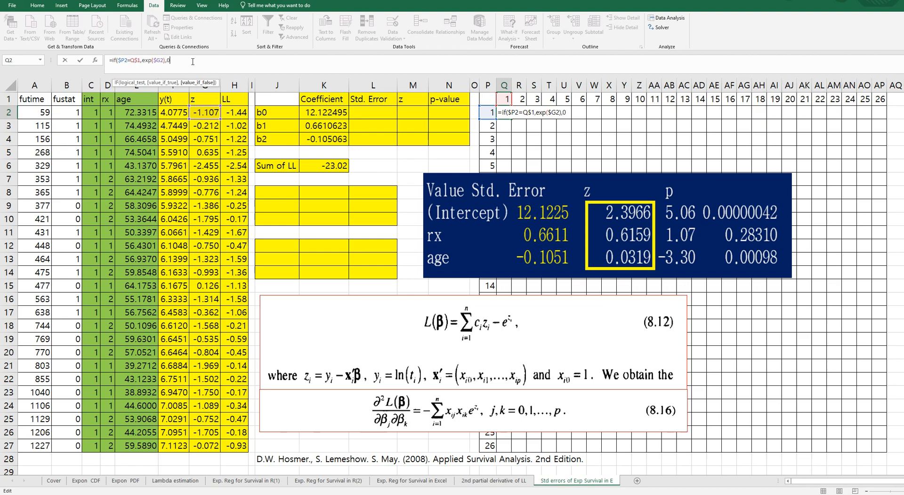
type(")")
key("Return")
Step: Copy the formula in Q2 across the whole 26-by-26 matrix Q2:AP27
key("Up")
key("ctrl+c")
left_click(878, 443, "shift")
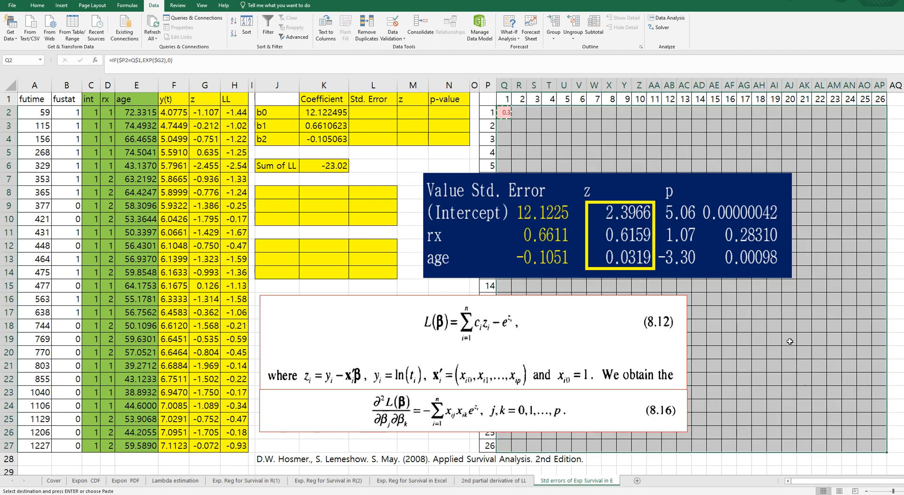
key("ctrl+v")
key("Escape")
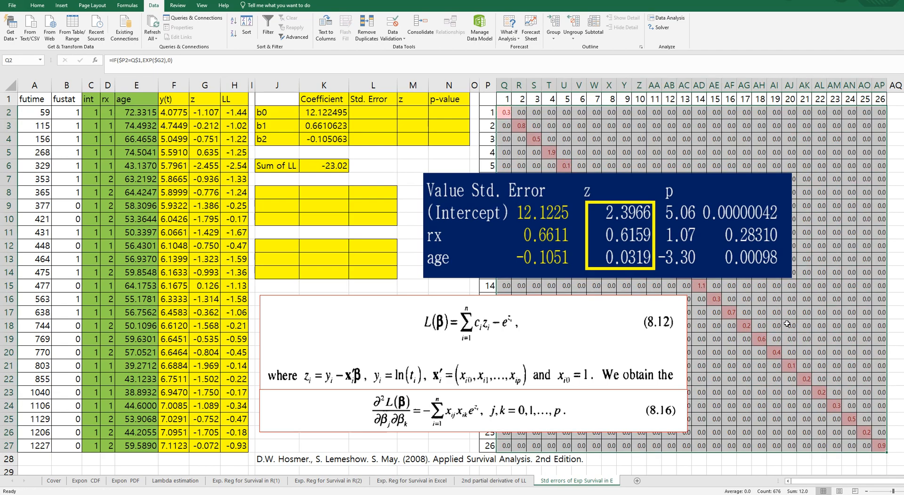
left_click(790, 325)
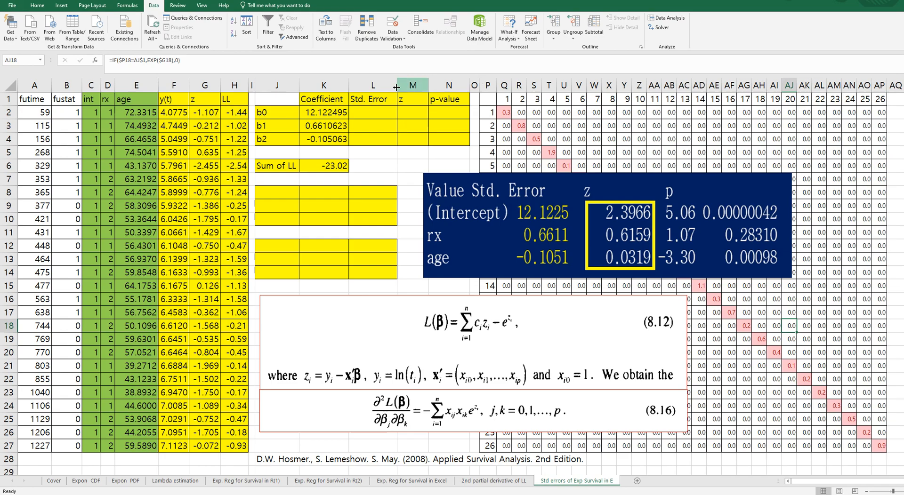
Step: Begin a formula for the range J8:L10 with =MMULT(TRANSPOSE(C2:E27),Q2:AP27)
left_click(352, 177)
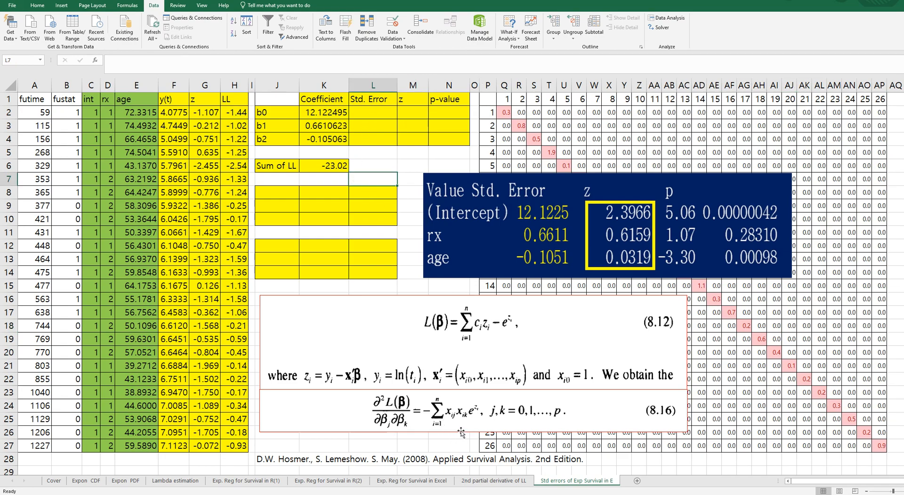
left_click_drag(282, 194, 372, 215)
type("=mmmu")
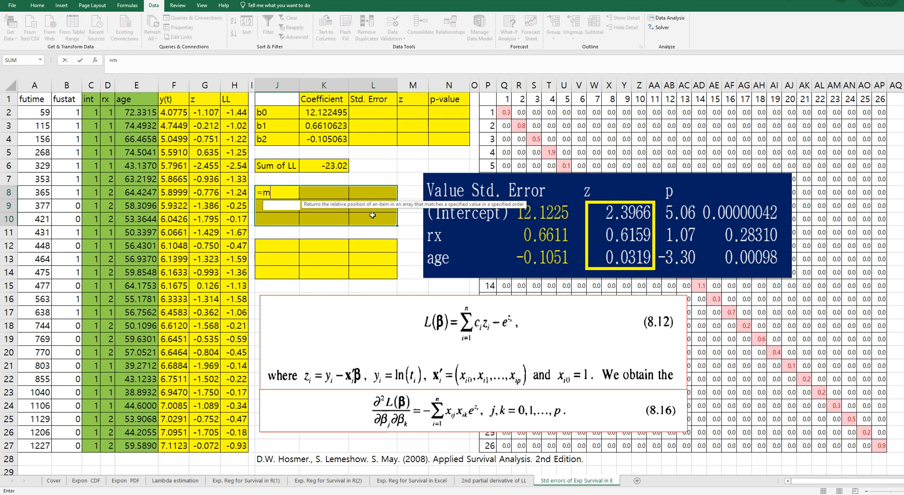
key("BackSpace")
key("BackSpace")
type("ult(transpo")
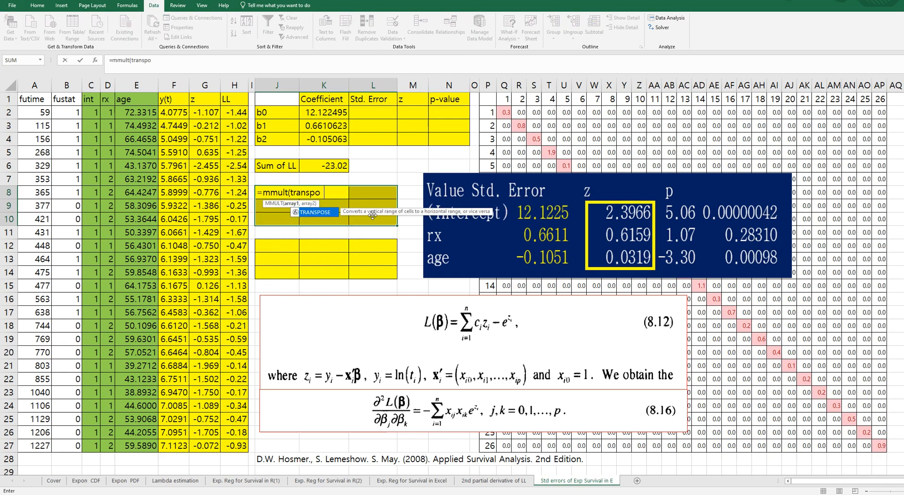
type("se(")
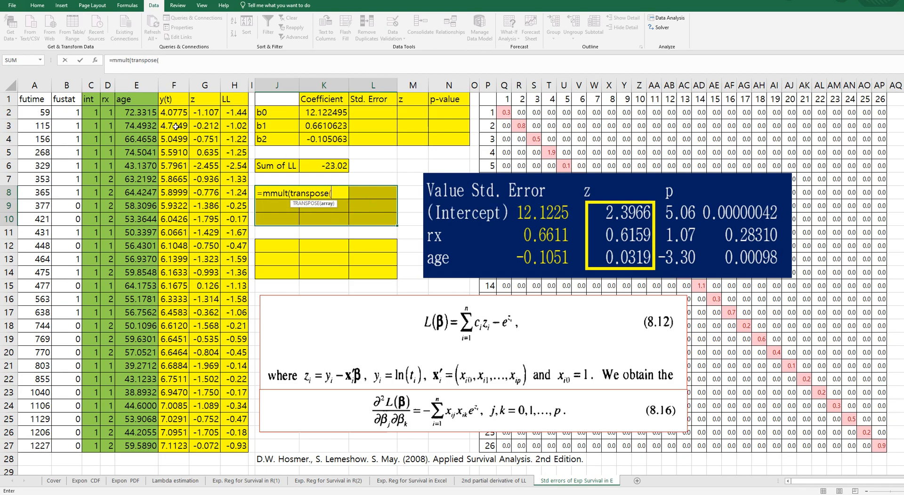
left_click_drag(87, 109, 142, 445)
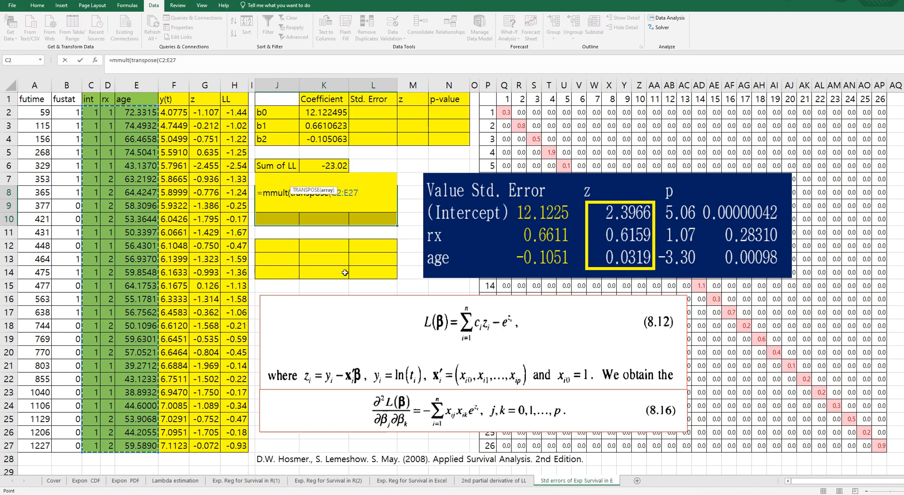
type("),")
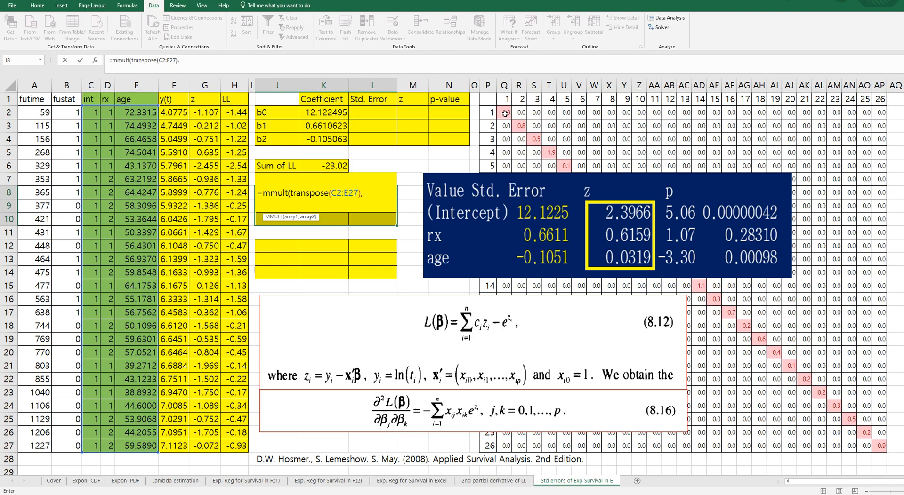
mouse_move(504, 113)
left_mouse_down()
mouse_move(705, 265)
mouse_move(878, 450)
left_mouse_up()
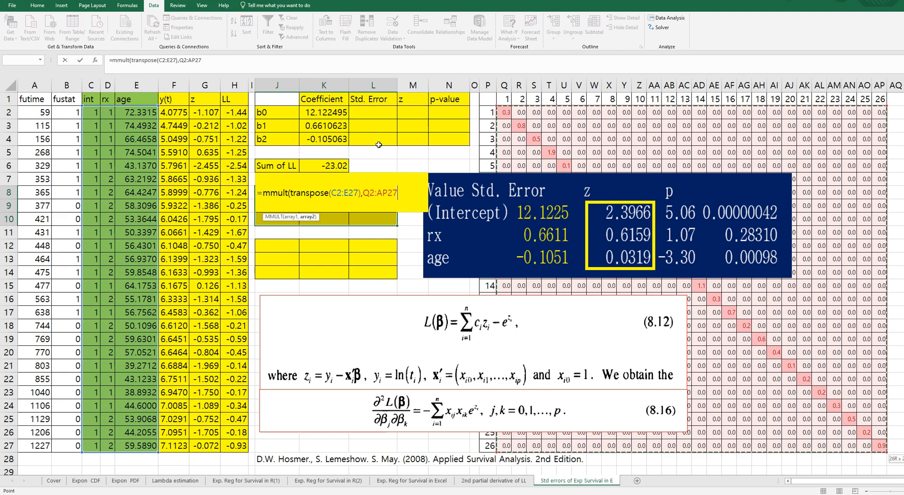
type(")")
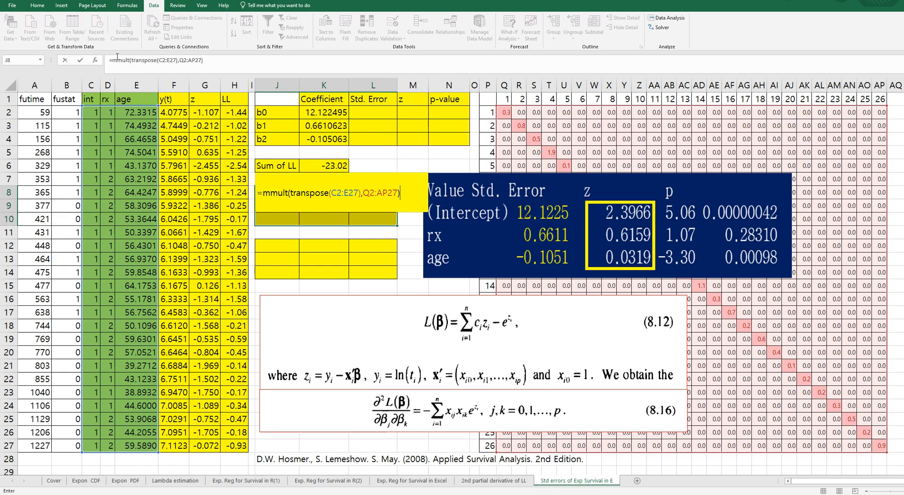
Step: Wrap the product in a second MMULT with C2:E27 and enter it as an array formula in J8:L10
left_click(148, 64)
type("mmult(")
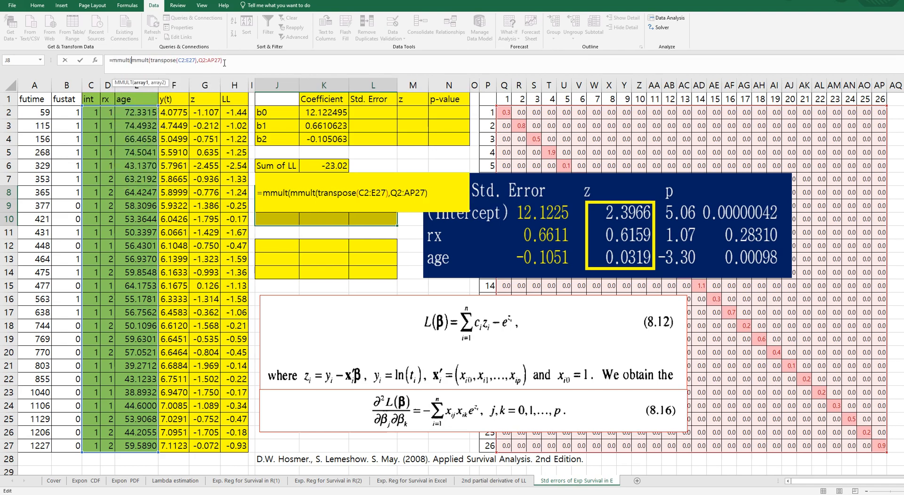
type(",")
left_click(92, 113)
left_click(140, 442, "shift")
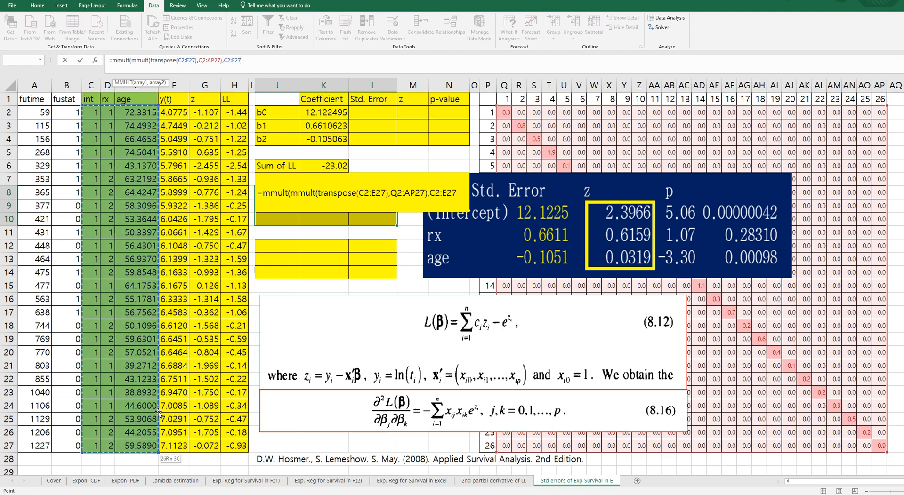
type(")")
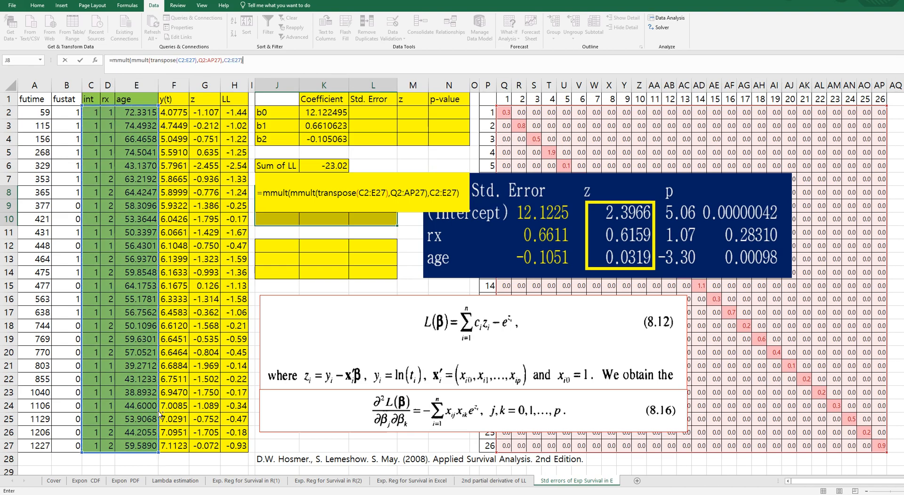
key("ctrl+shift+Return")
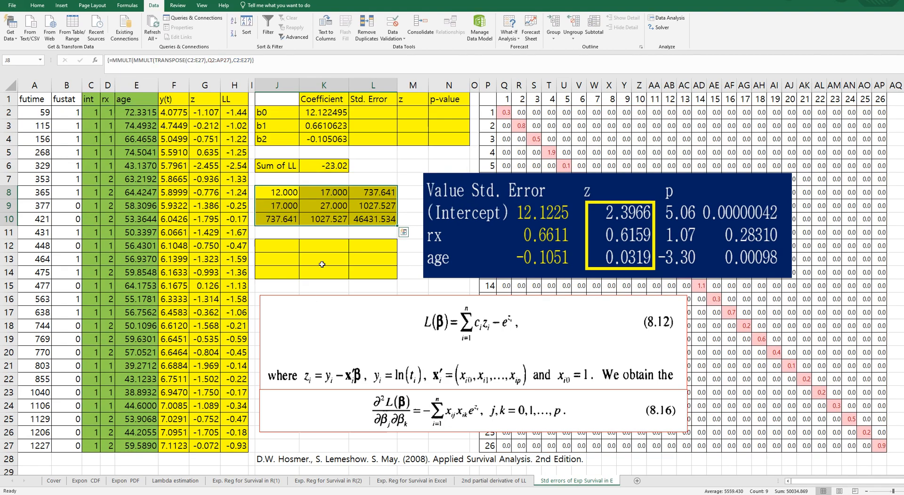
Step: Enter the array formula =MINVERSE(J8:L10) in J12:L14
left_click_drag(283, 248, 362, 269)
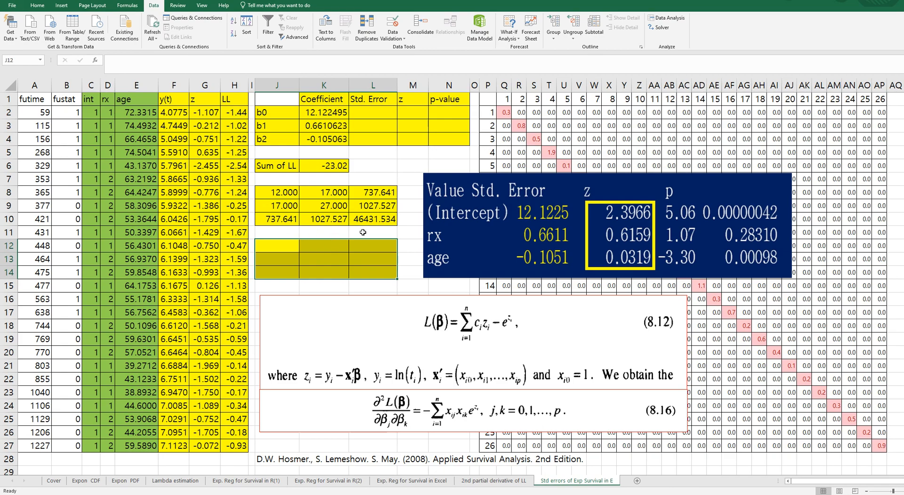
type("=min")
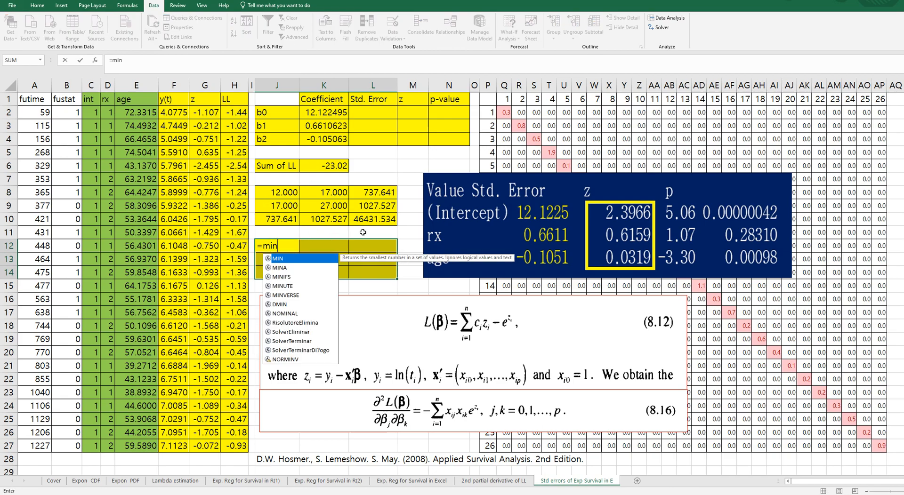
type("verse(")
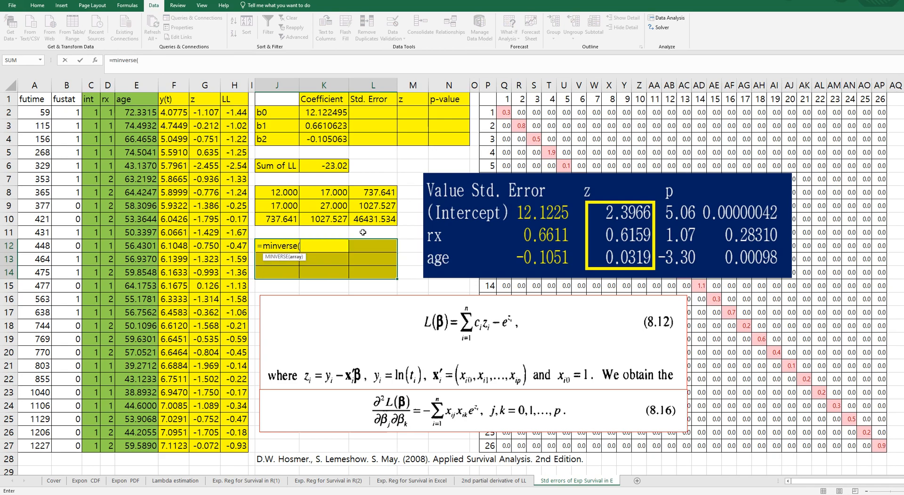
left_click_drag(290, 193, 357, 215)
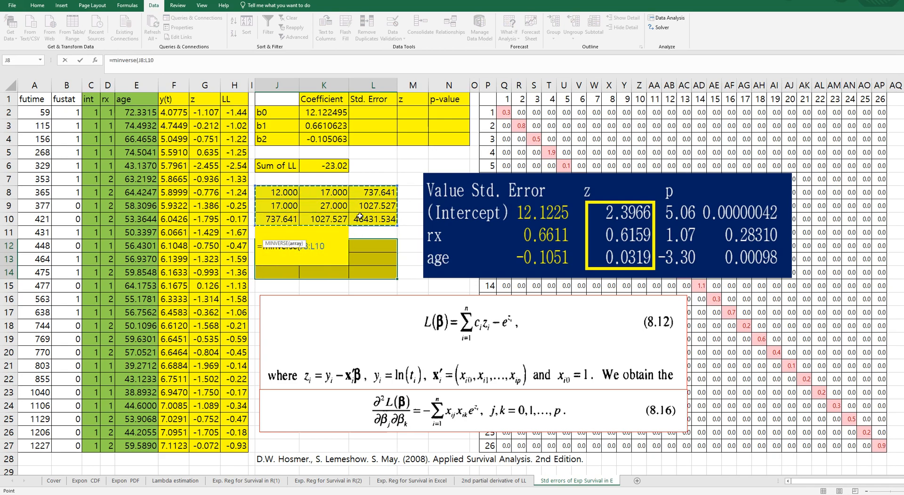
type(")")
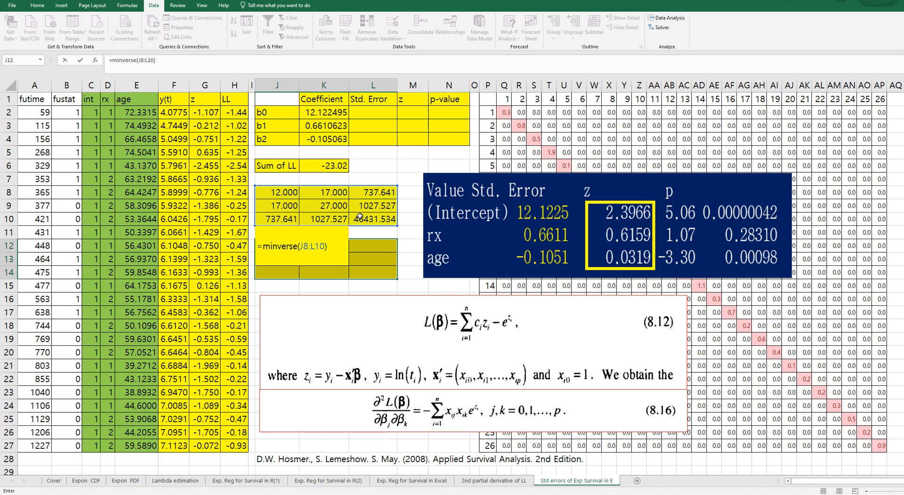
key("ctrl+shift+Return")
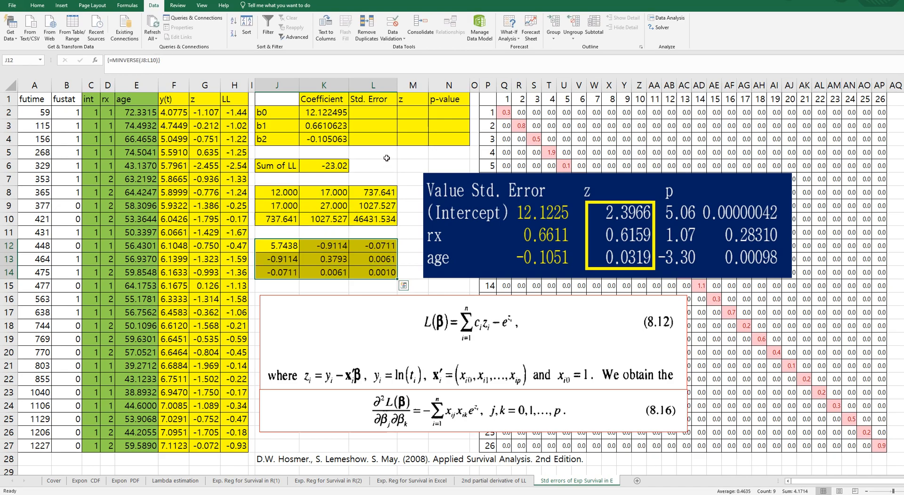
Step: Compute the standard errors in L2:L4 as the square roots of the inverse matrix diagonal cells J12, K13 and L14
left_click(377, 113)
type("=")
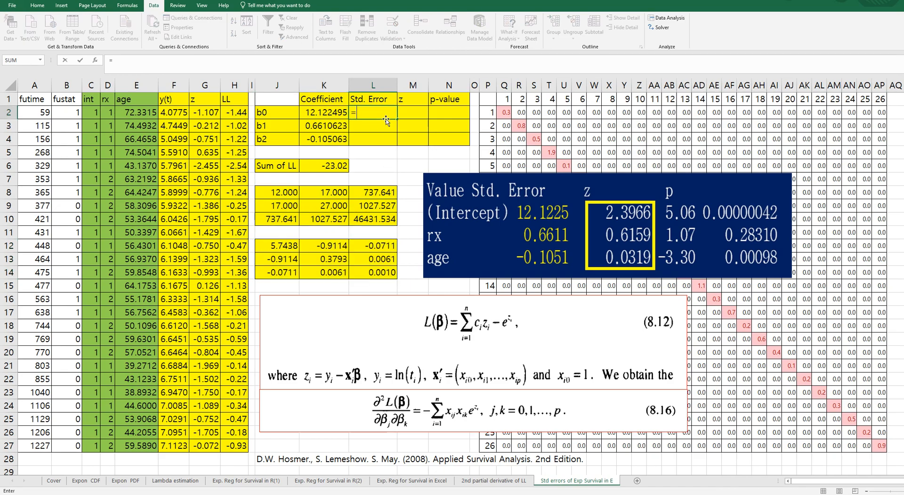
type("sq")
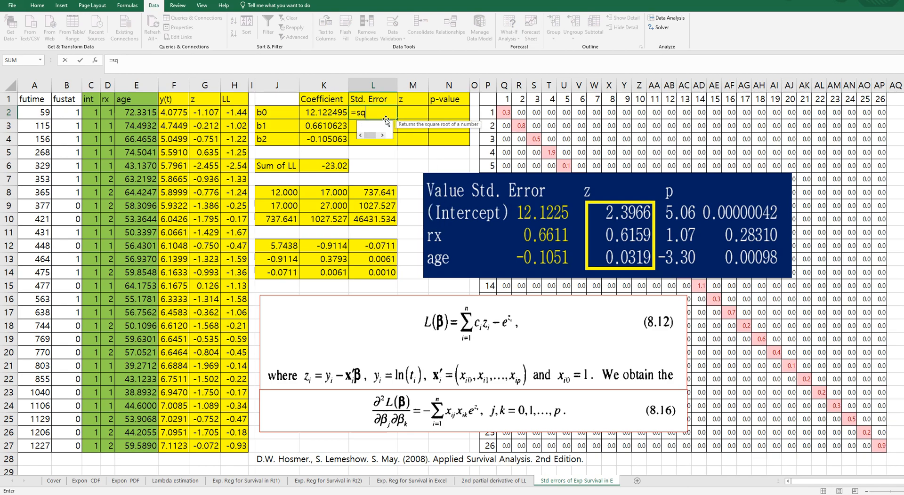
type("rt(")
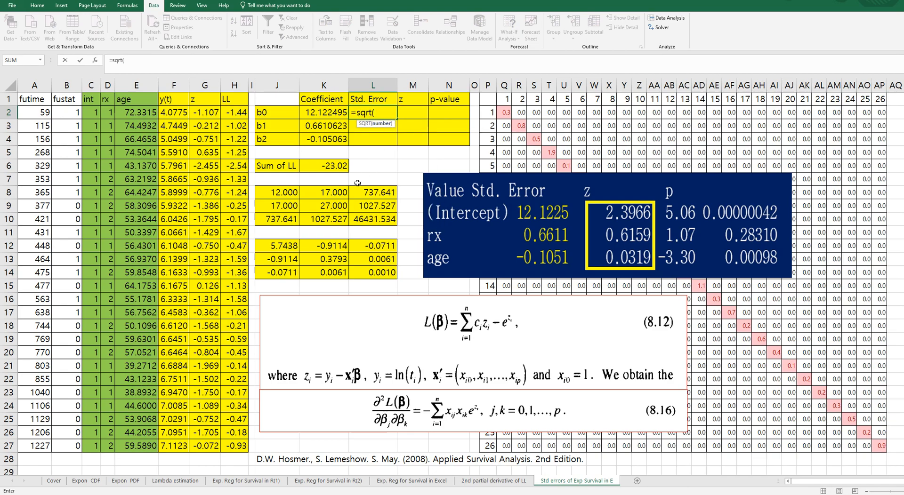
left_click(269, 249)
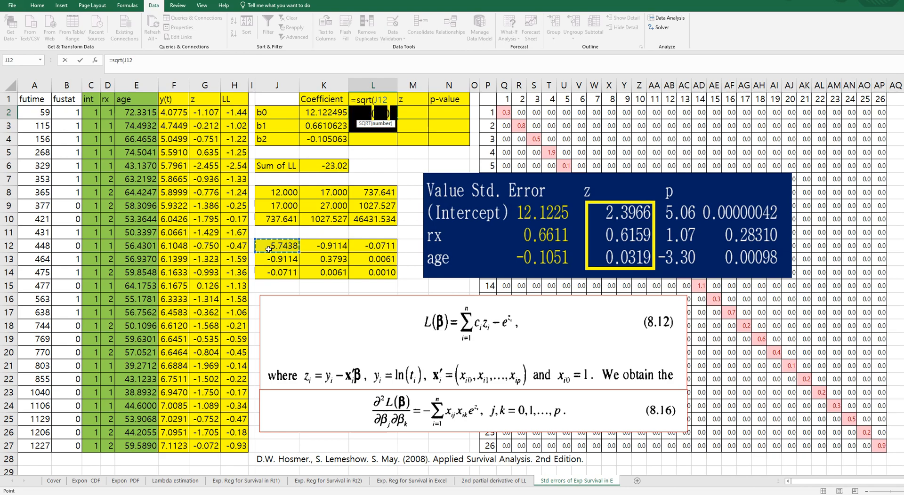
key("Return")
type("=sqrt(")
left_click(311, 258)
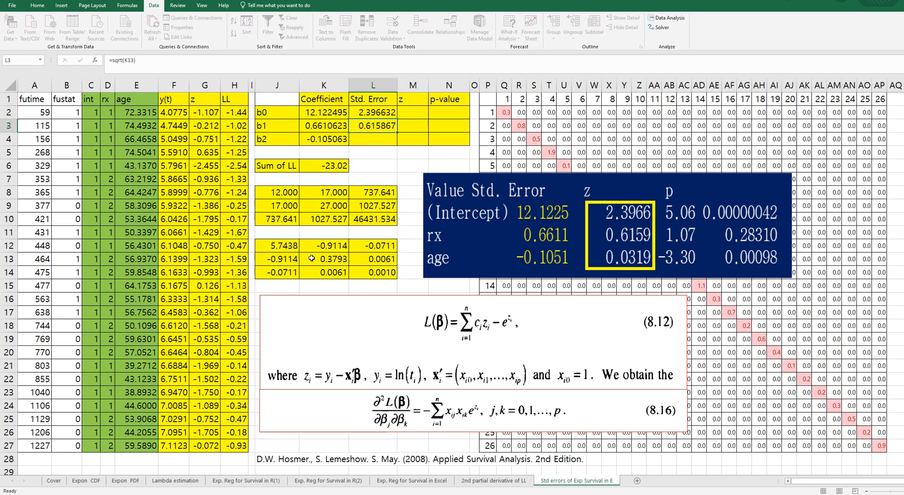
key("Return")
type("=sqrt(")
left_click(368, 274)
key("Return")
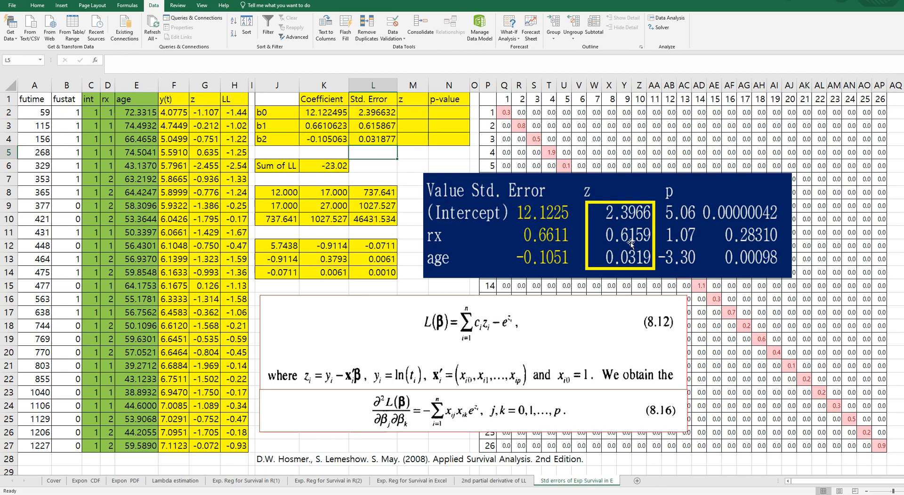
Step: Enter the z formula =K2/L2 in M2 and copy it down to M4
left_click(422, 115)
type("=")
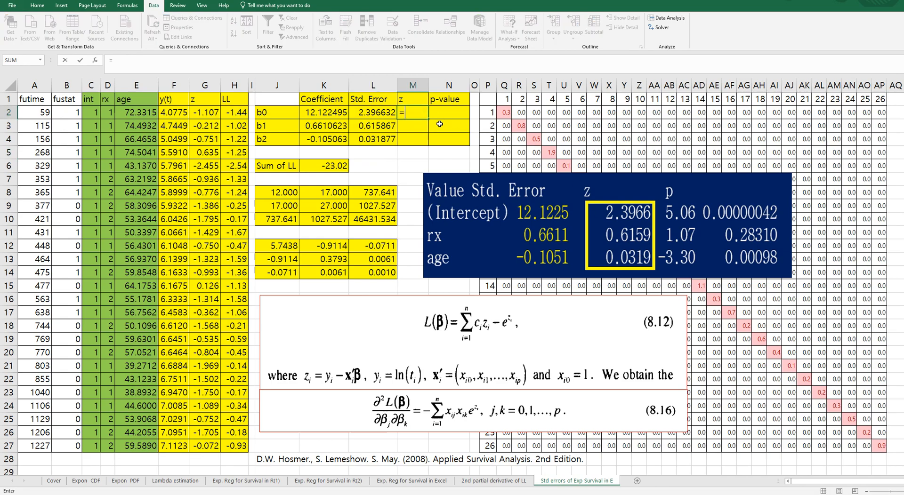
key("Left")
key("Left")
type("/")
key("Left")
key("Return")
key("Up")
key("ctrl+c")
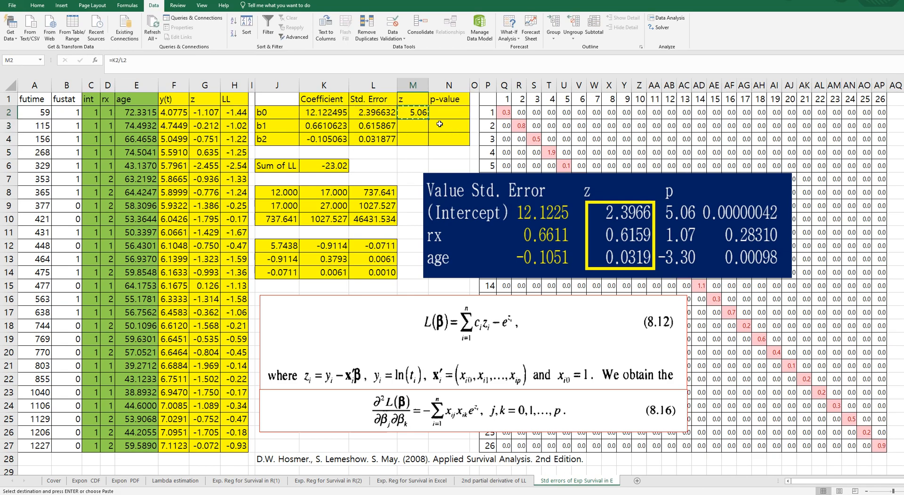
key("shift+Down")
key("shift+Down")
key("ctrl+v")
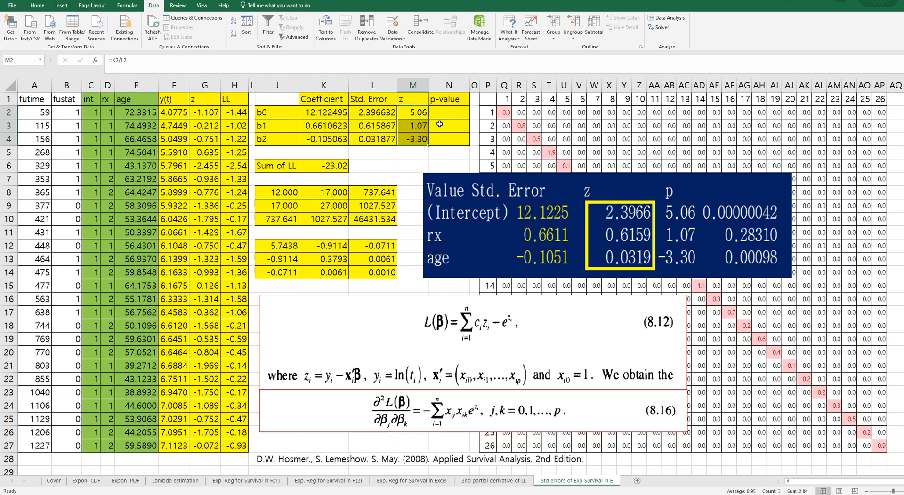
Step: Enter the two-sided p-value formula =2*(1-NORM.DIST(M2,0,1,TRUE)) in N2
left_click(445, 113)
key("Escape")
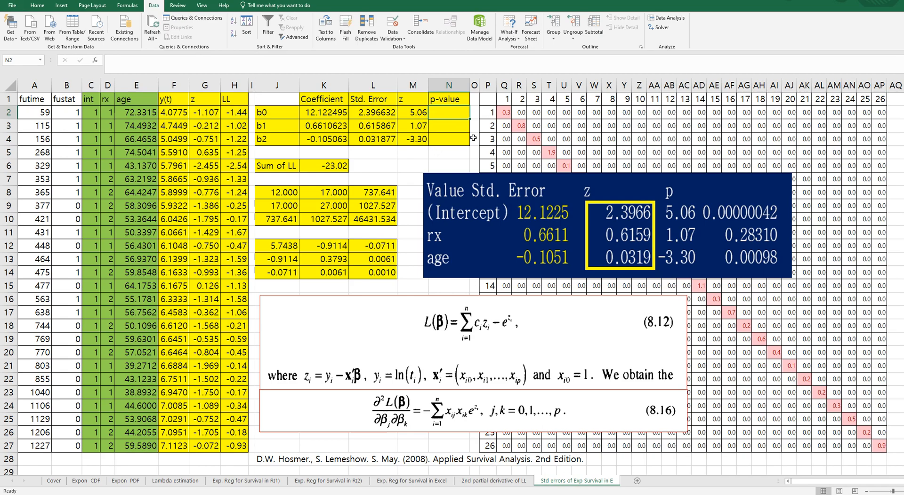
type("=2*(")
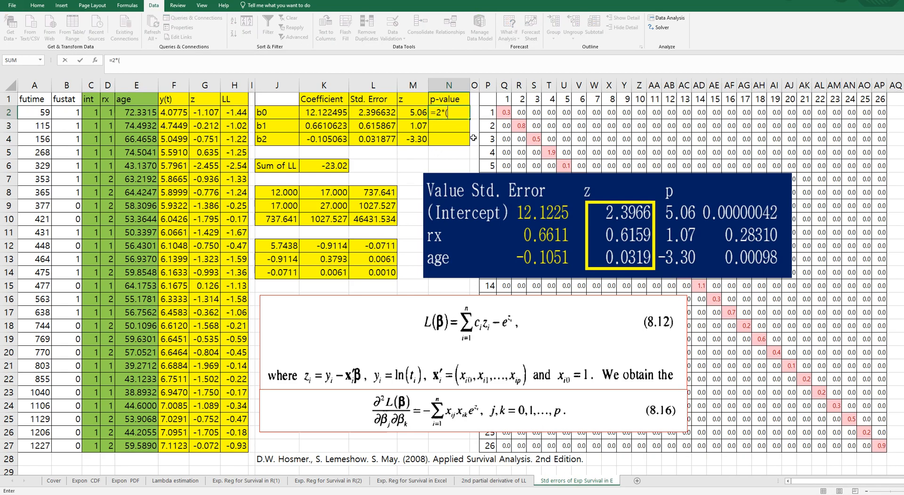
type("1-nor")
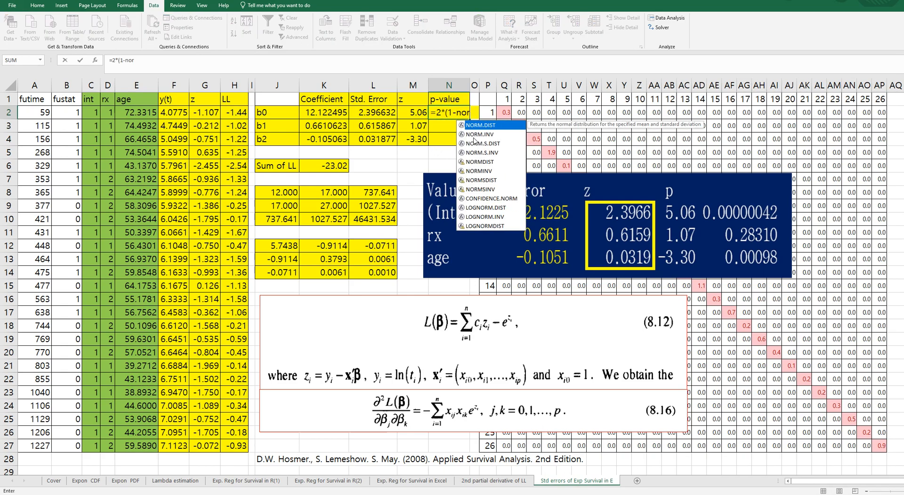
type("m.dist")
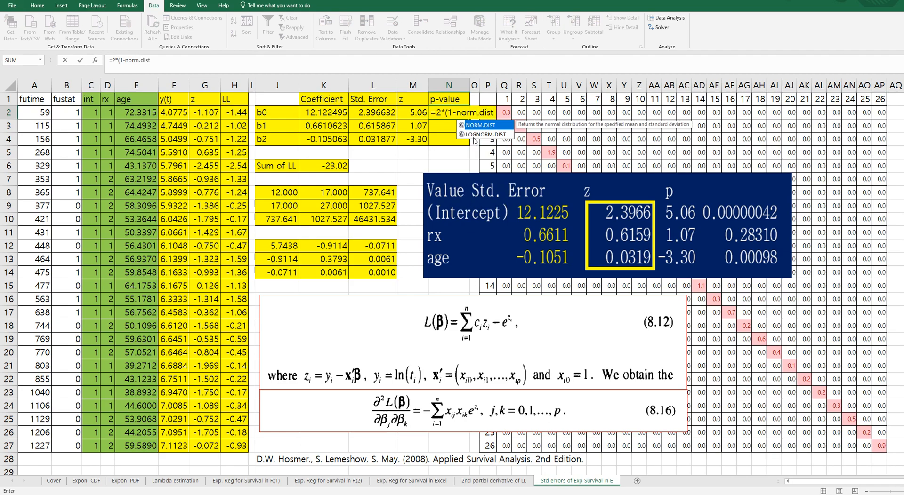
type("(")
left_click(406, 113)
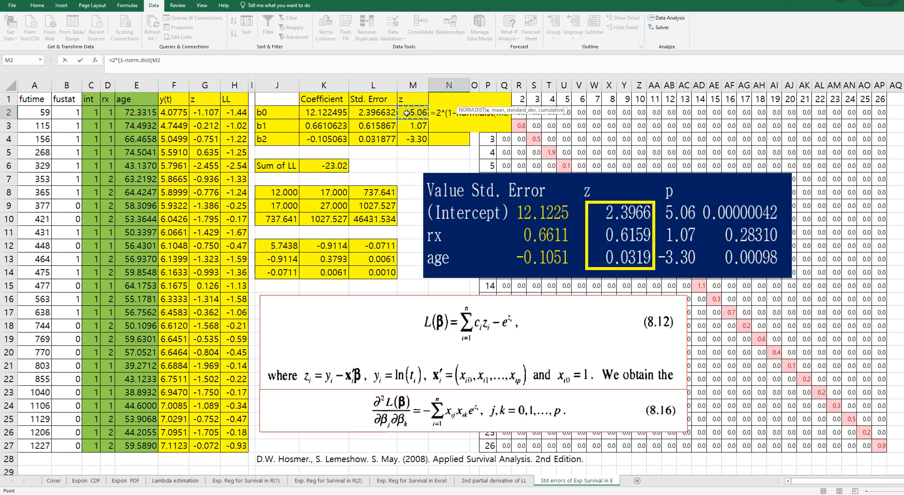
type(",")
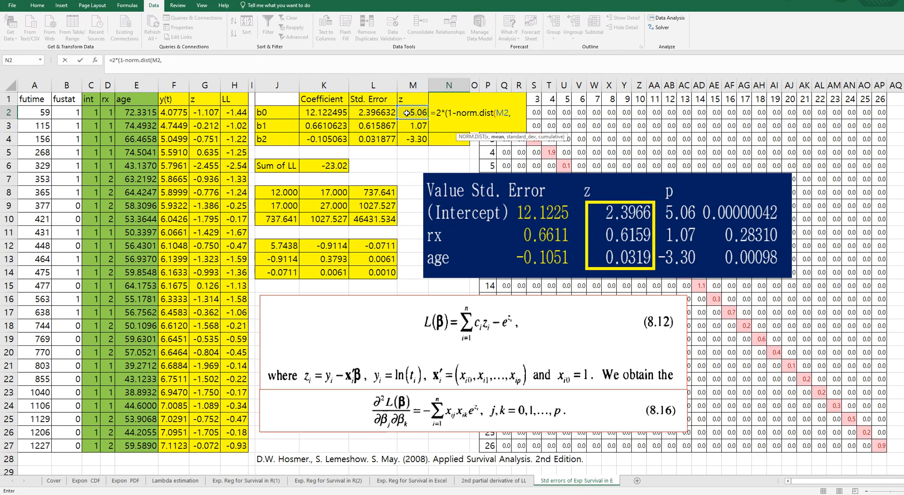
type(",")
key("BackSpace")
type("0,1,true")
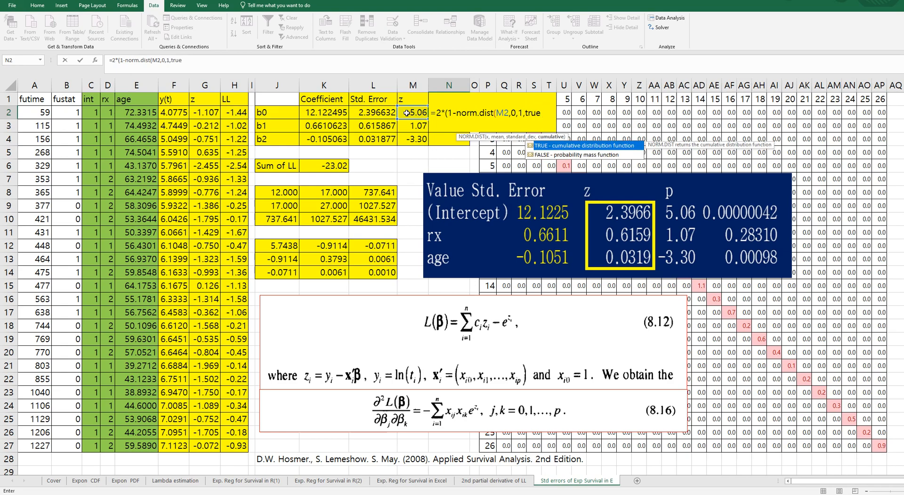
type(")")
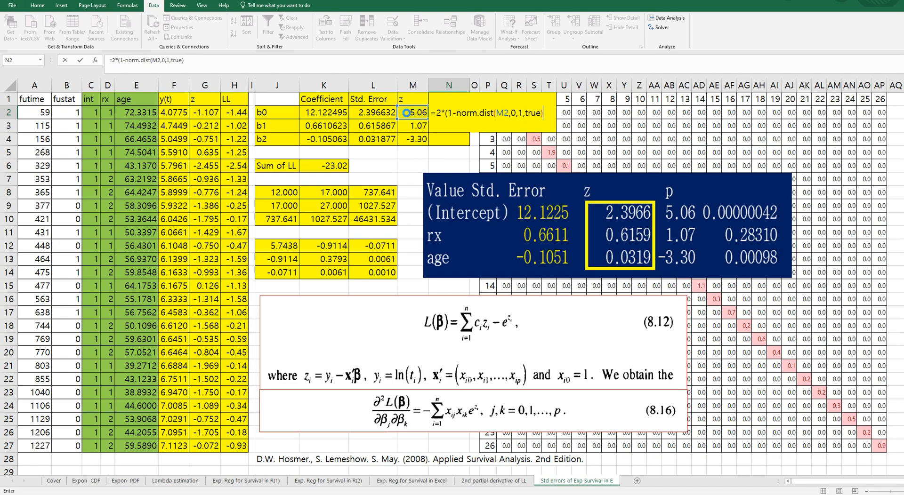
key("Return")
key("Escape")
key("Escape")
left_click(205, 62)
key("ctrl+Return")
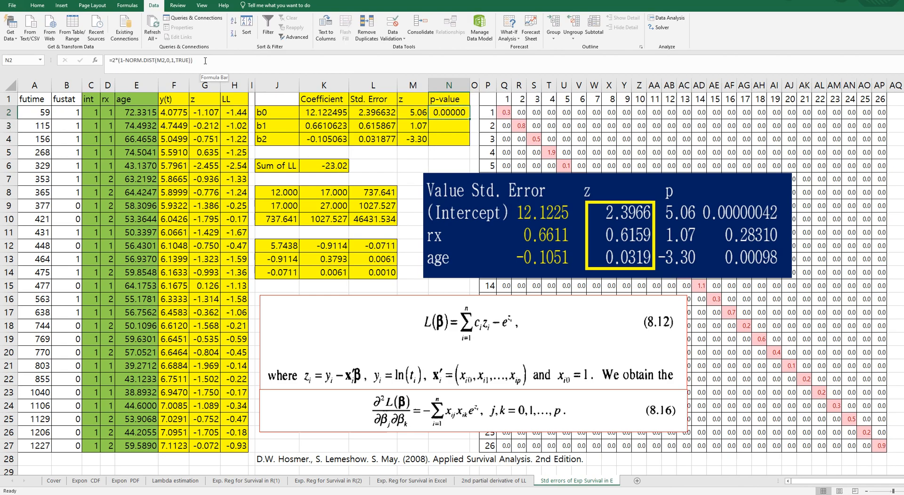
Step: Edit the p-value formula in N2 to use the absolute z value, ABS(M2)
left_click(160, 60)
type("ab")
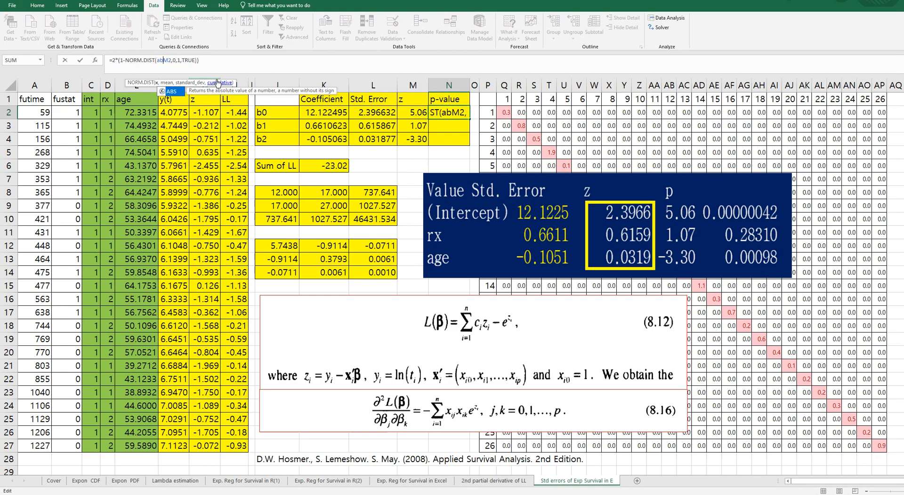
type("s(")
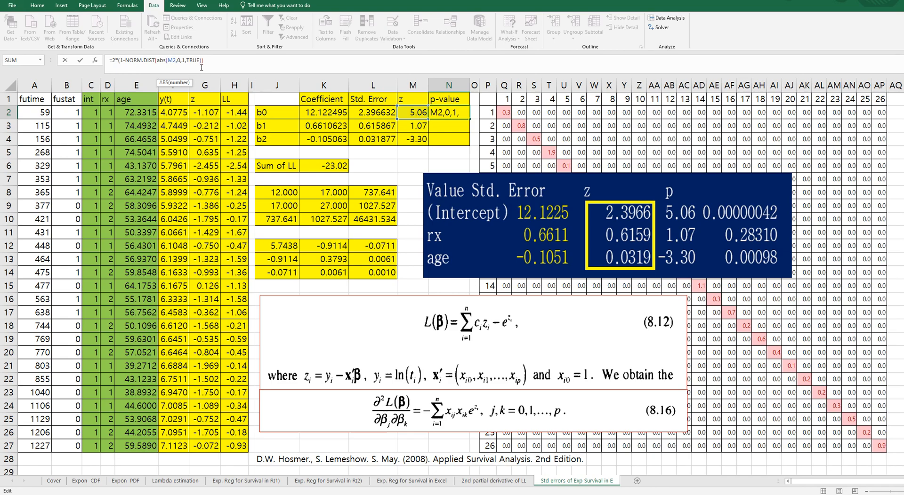
type(")")
key("Return")
Step: Copy the p-value formula from N2 down to N4
key("Up")
key("ctrl+c")
key("shift+Down")
key("shift+Down")
key("ctrl+v")
key("Escape")
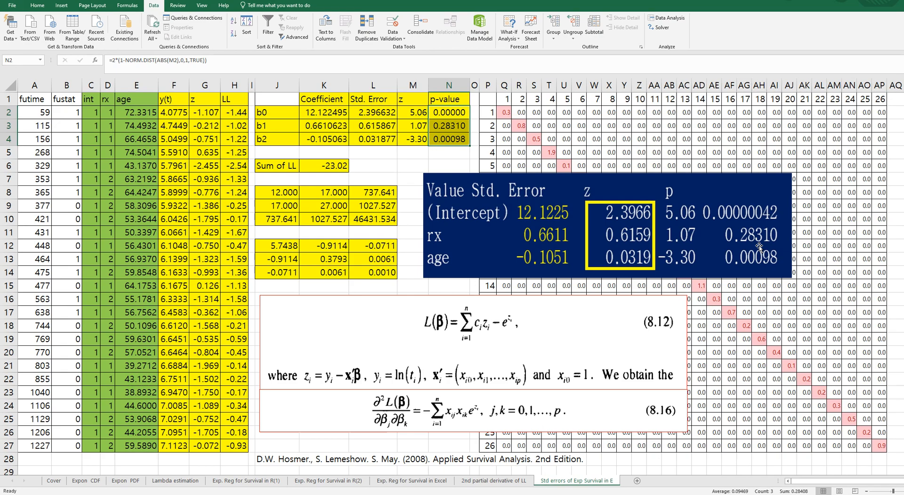
left_click(409, 169)
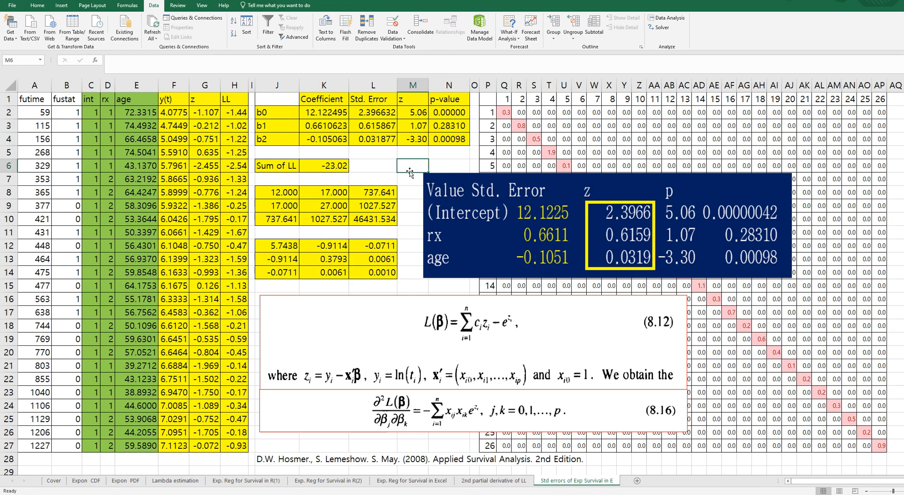